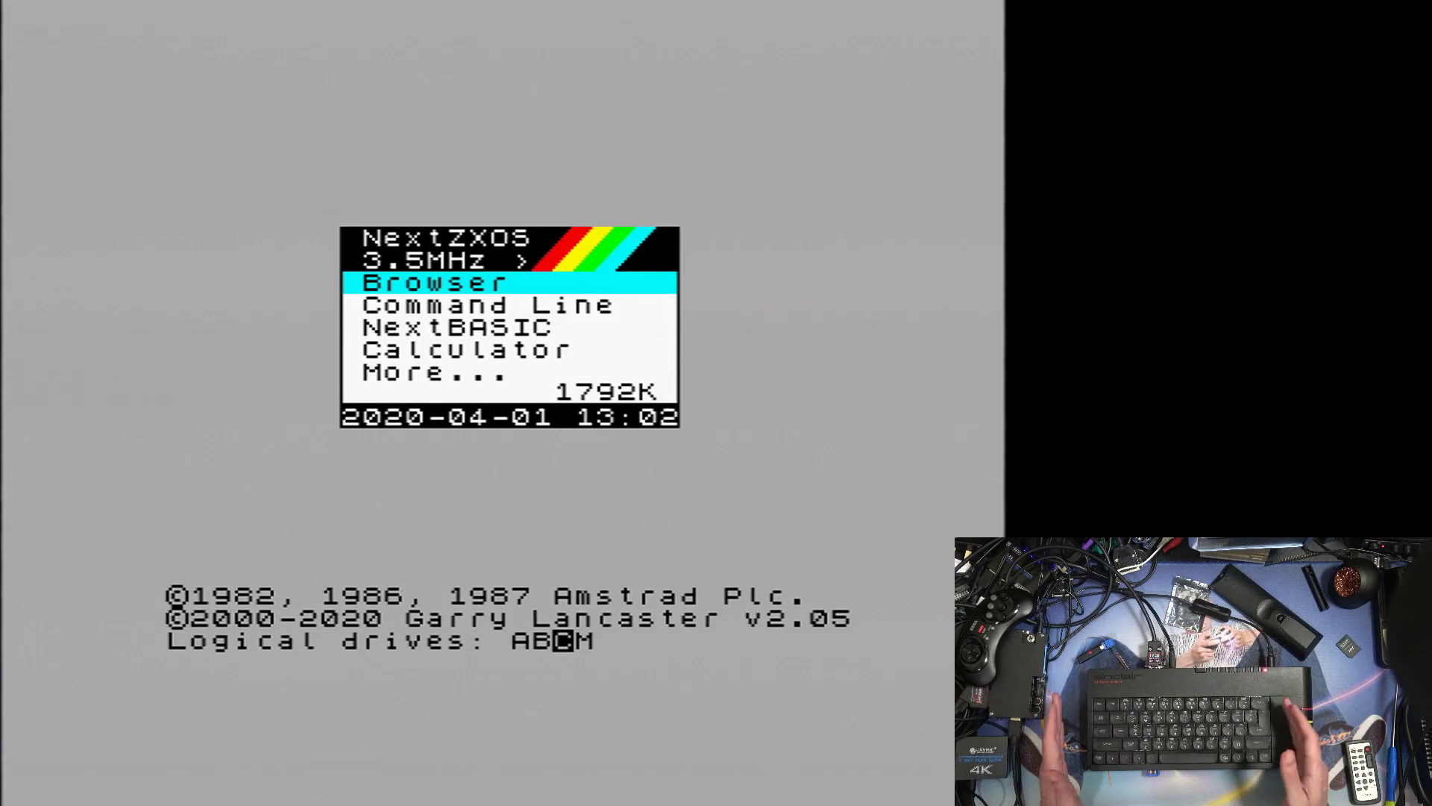
- Open the NextZXOS browser and check that BIN sits at the end of the root listing
key("Return")
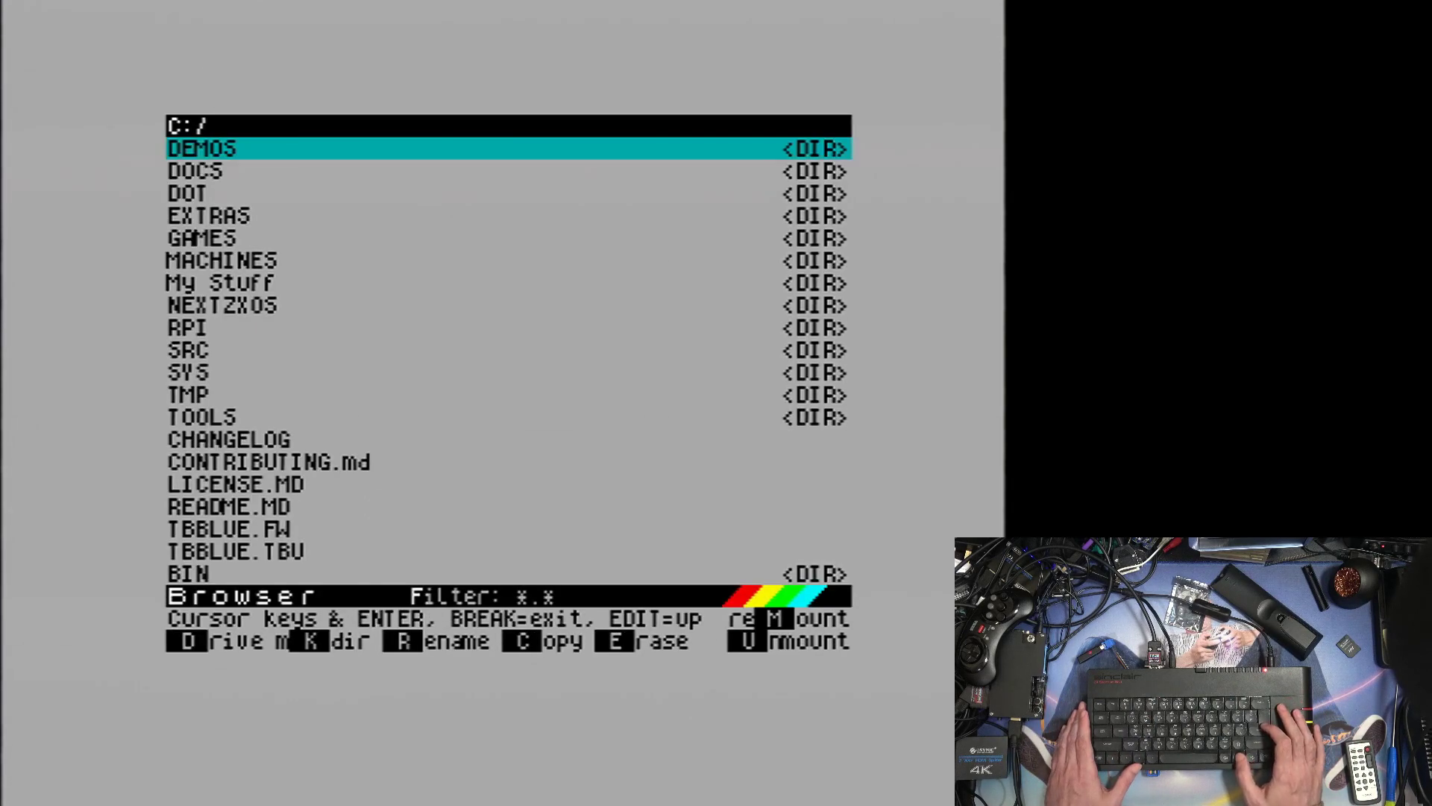
key("Down")
key("Down")
key("Down")
key("Down")
key("Down")
key("Down")
key("Down")
key("Down")
key("Down")
key("Down")
key("Down")
key("Down")
key("Down")
key("Down")
key("Down")
key("Down")
key("Down")
key("Down")
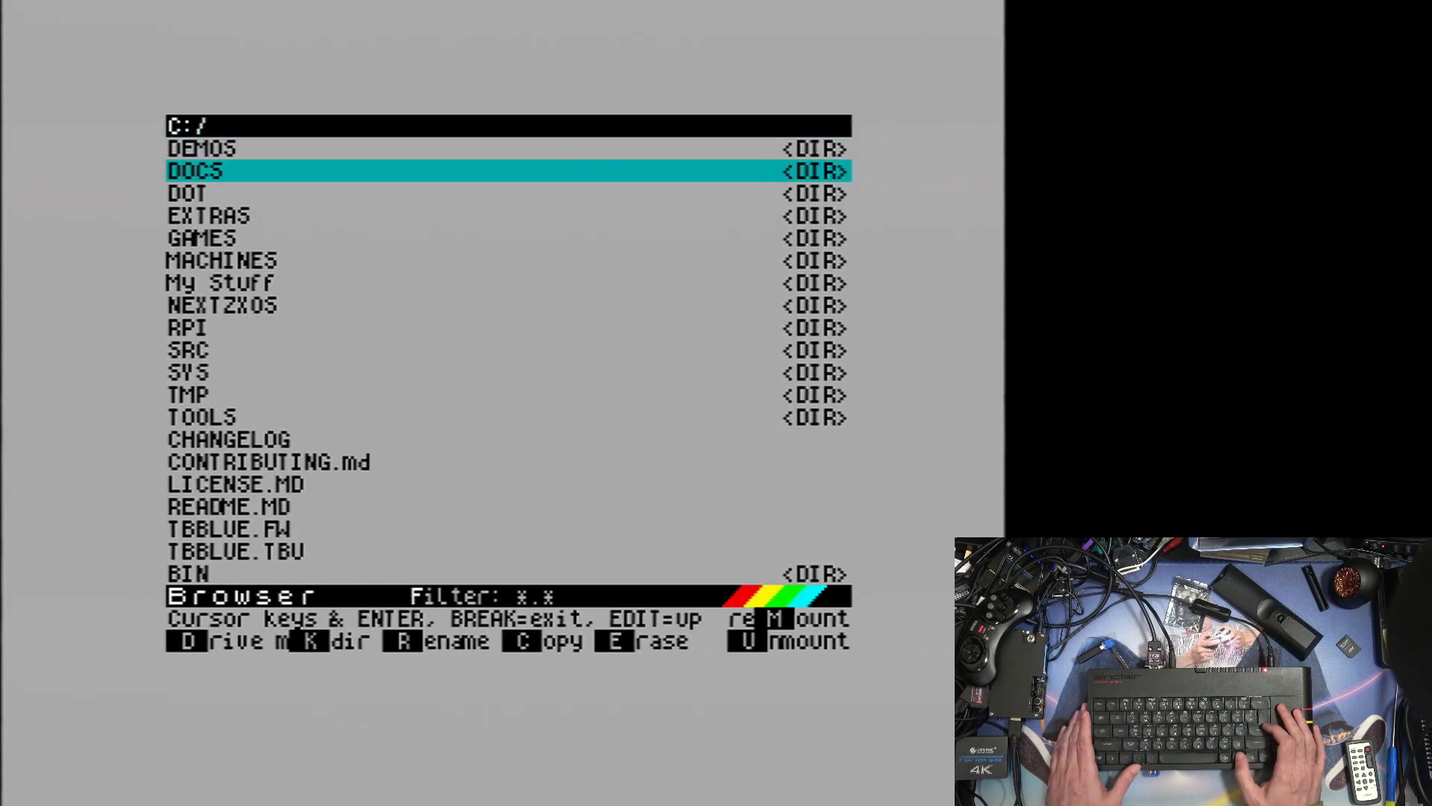
key("Down")
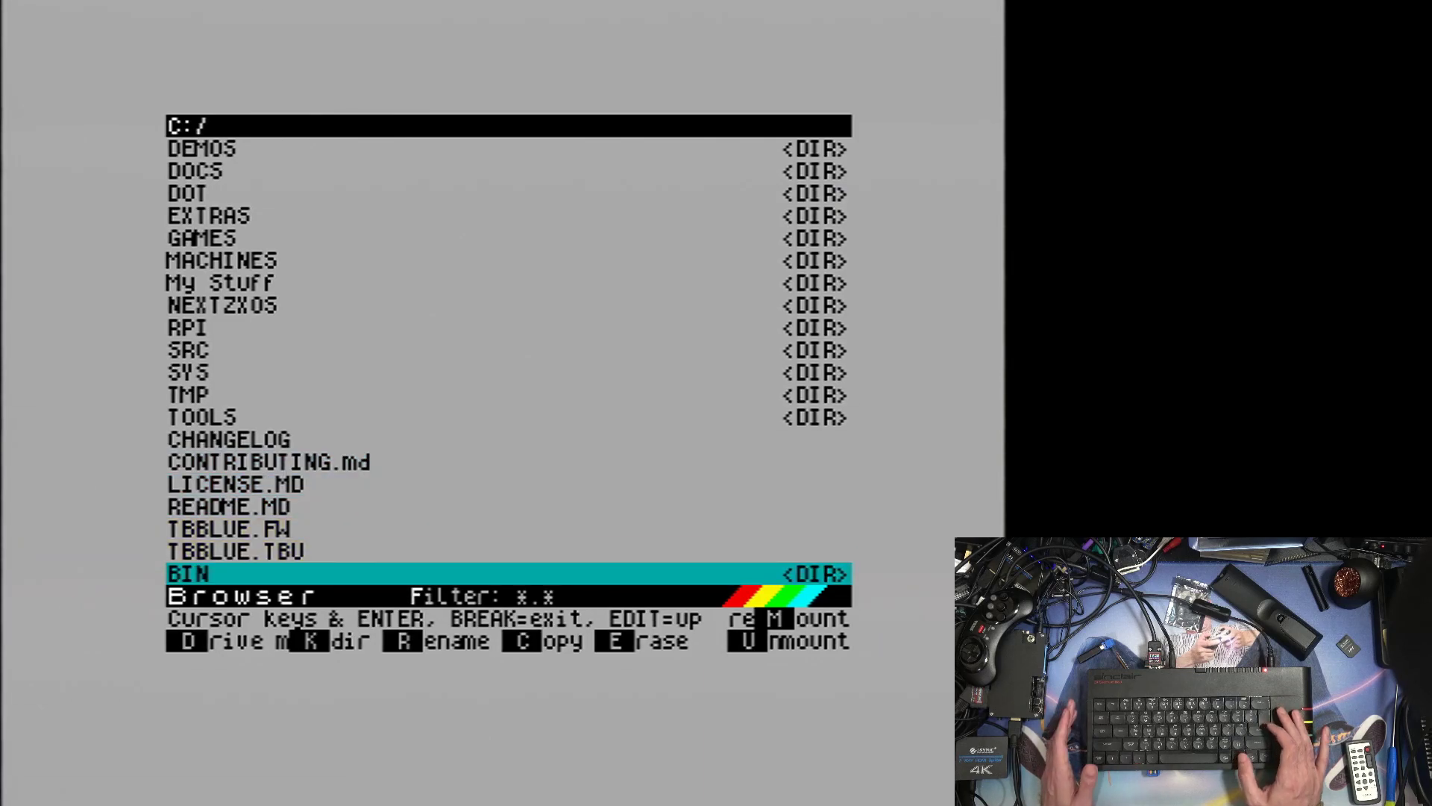
key("Up")
key("Up")
key("Up")
key("Up")
key("Up")
key("Up")
key("Up")
key("Up")
key("Up")
key("Up")
key("Up")
key("Up")
key("Up")
key("Up")
key("Up")
key("Up")
key("Up")
key("Up")
key("Up")
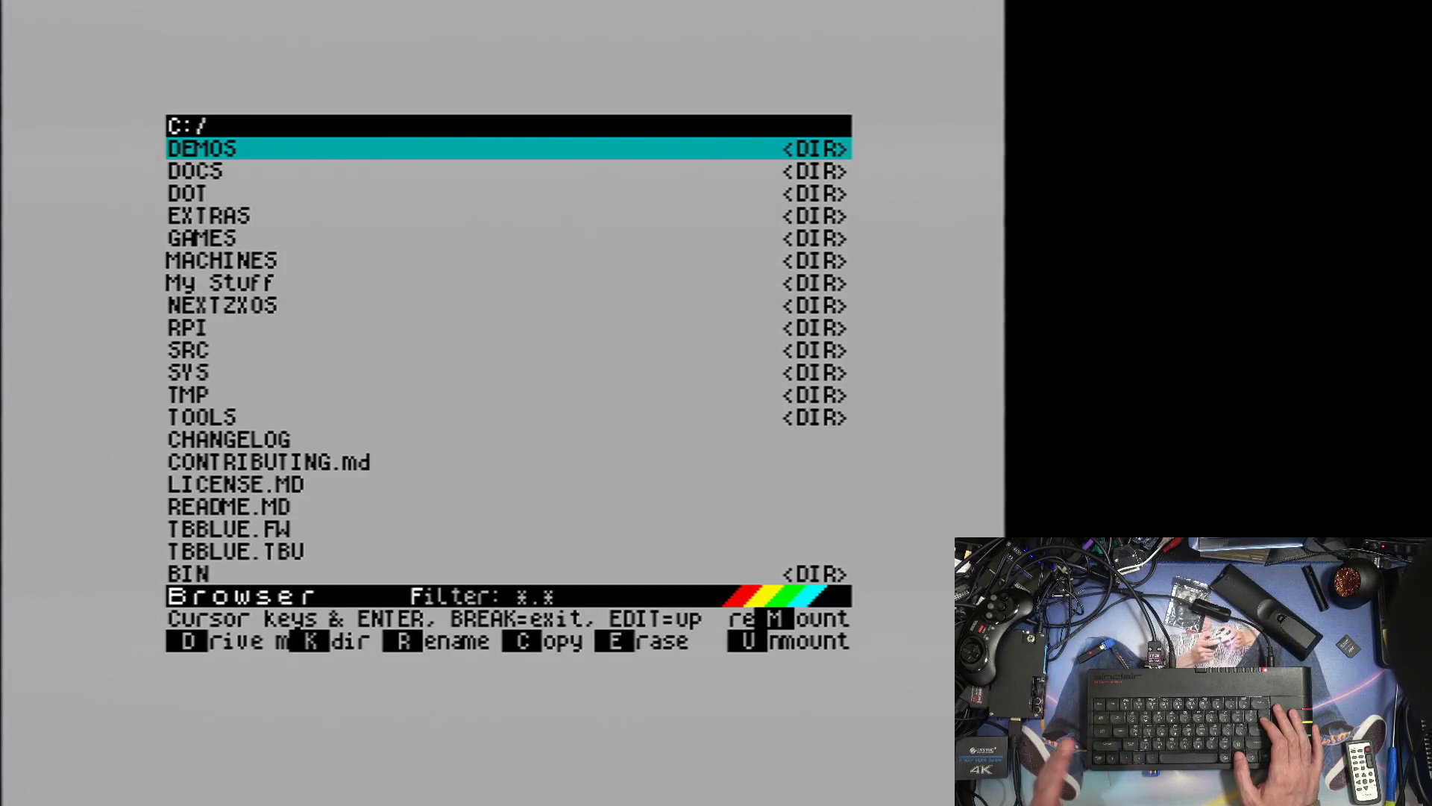
- Open the GAMES folder and browse its entries, with CPM listed last
key("Down")
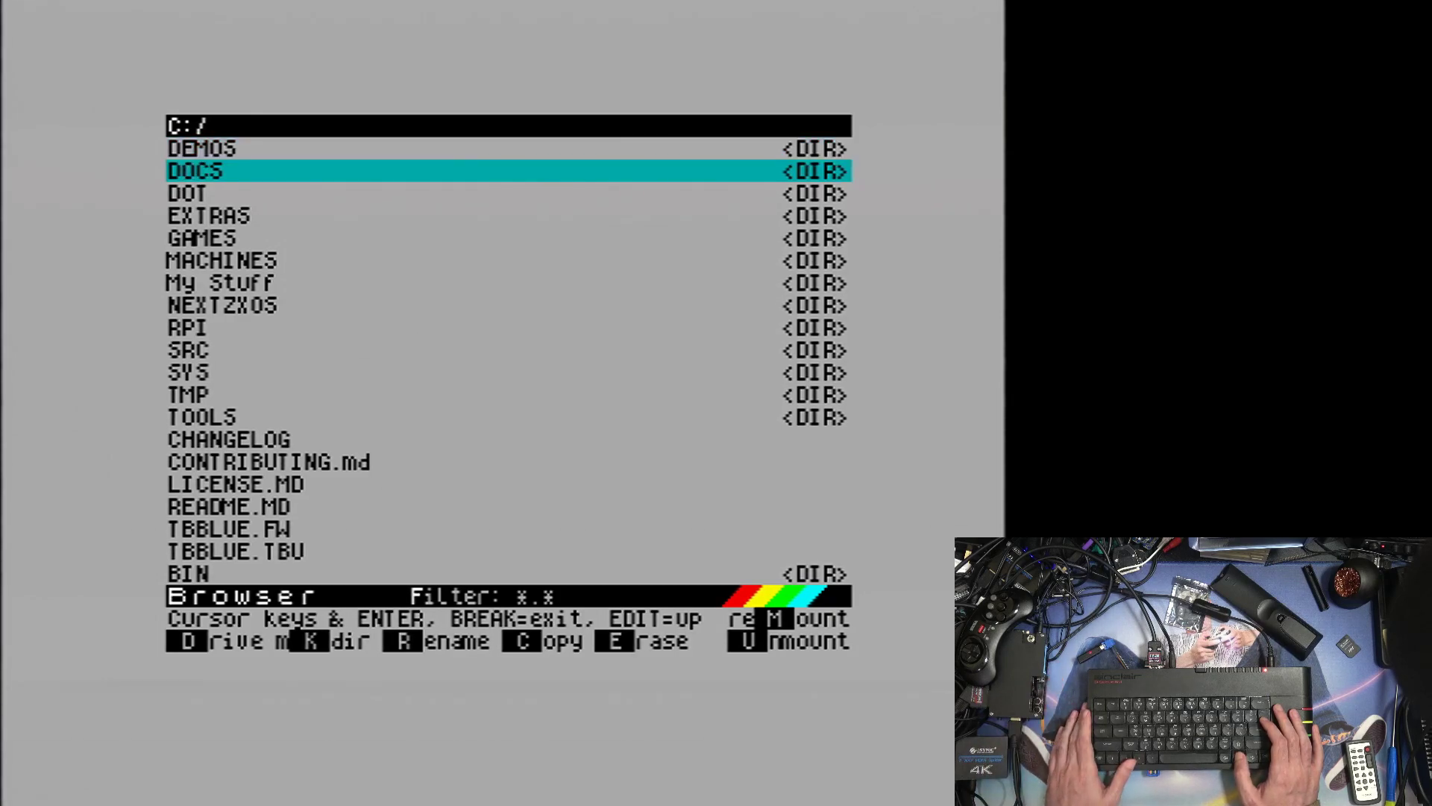
key("Down")
key("Down")
key("Down")
key("Return")
key("Down")
key("Down")
key("Down")
key("Down")
key("Down")
key("Down")
key("Down")
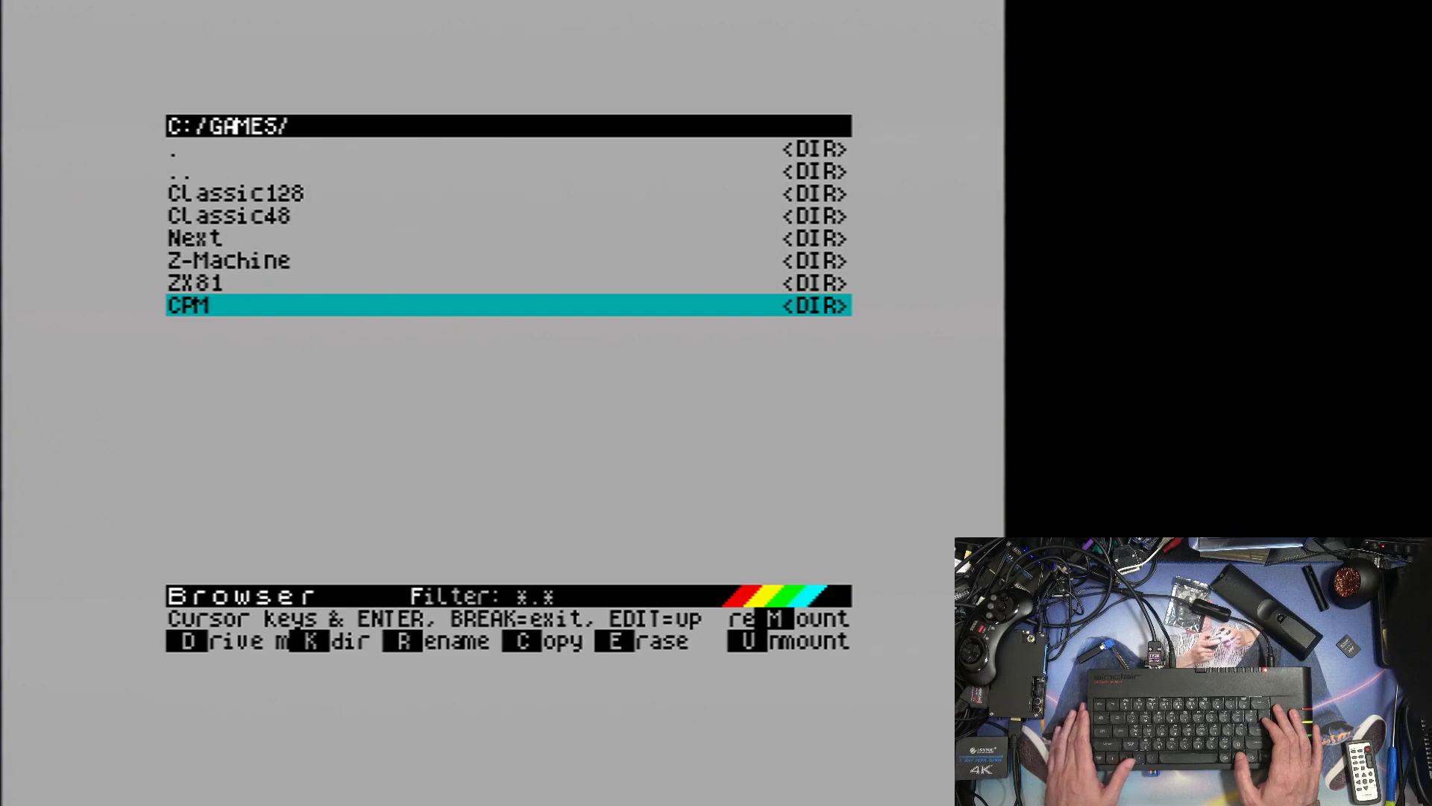
key("Up")
key("Up")
key("Up")
key("Up")
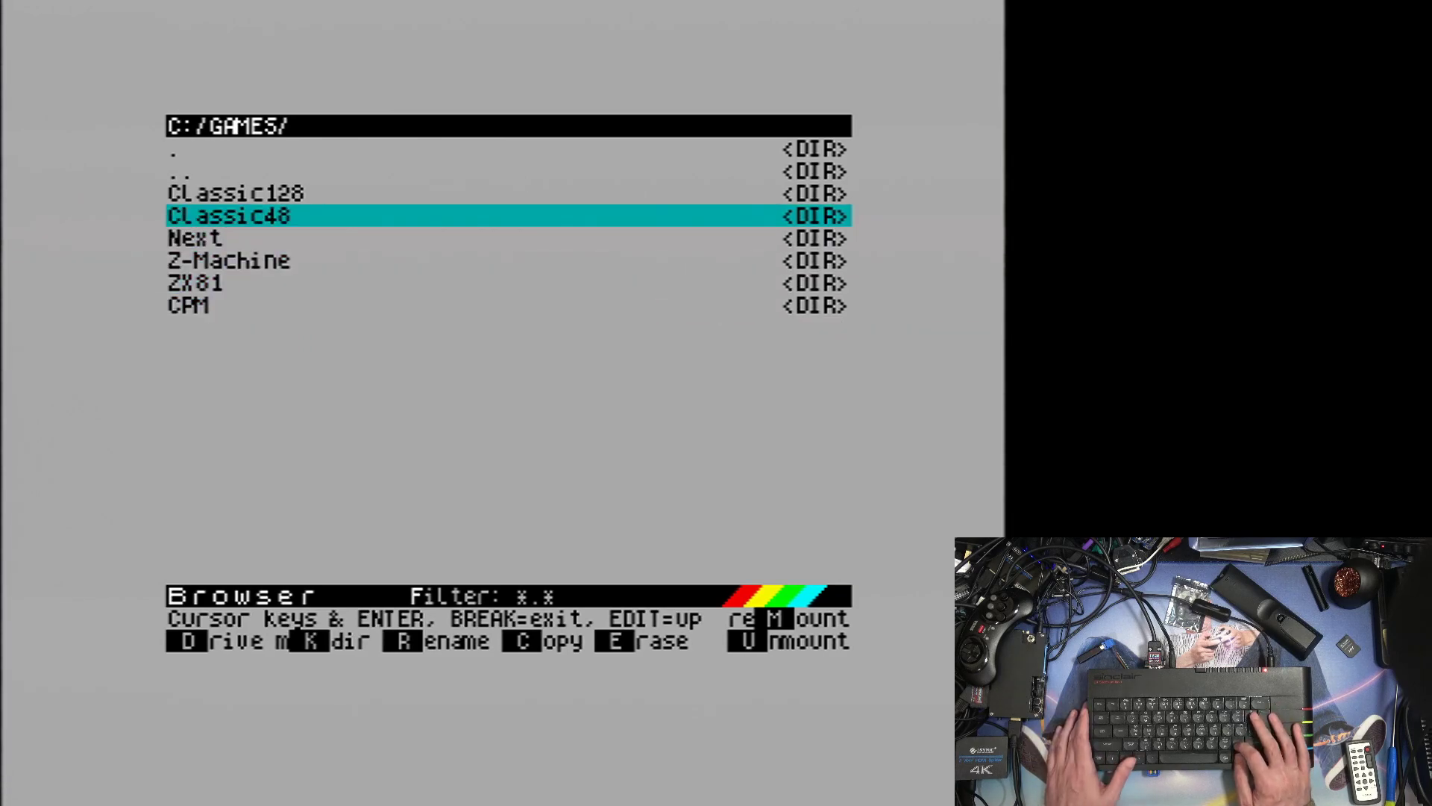
key("Down")
key("Up")
key("Up")
key("Up")
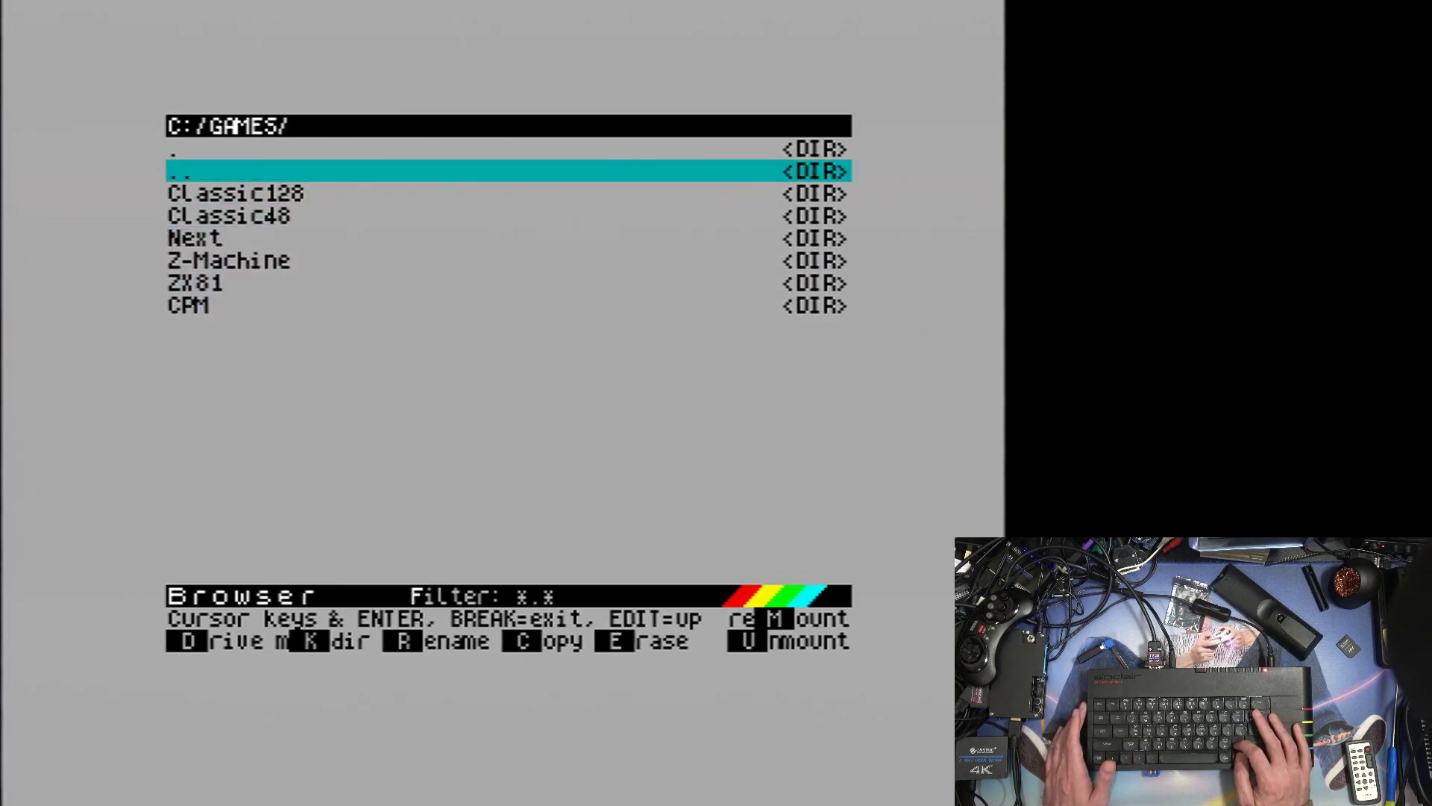
key("Down")
key("Down")
key("Down")
key("Down")
key("Down")
key("Down")
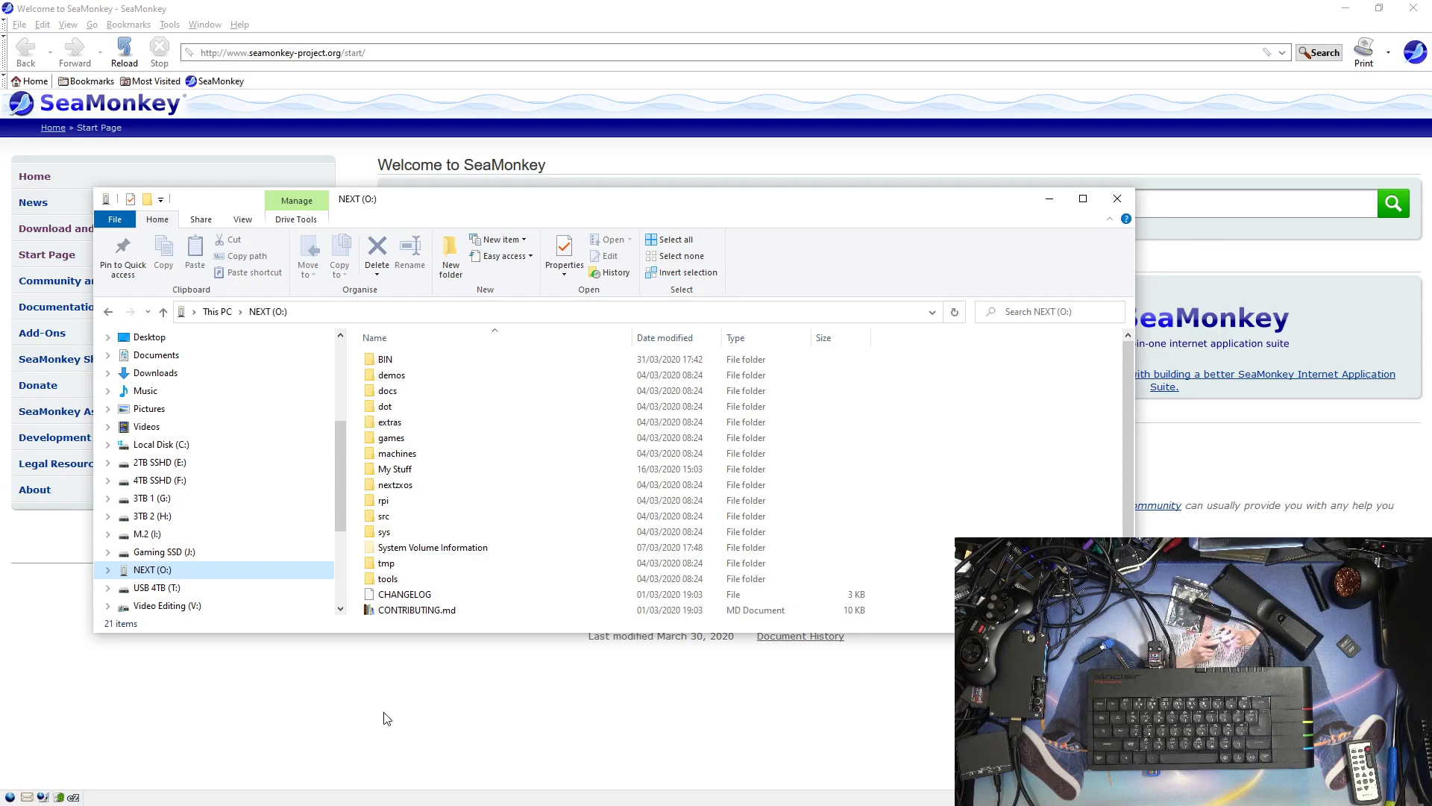
left_click(362, 714)
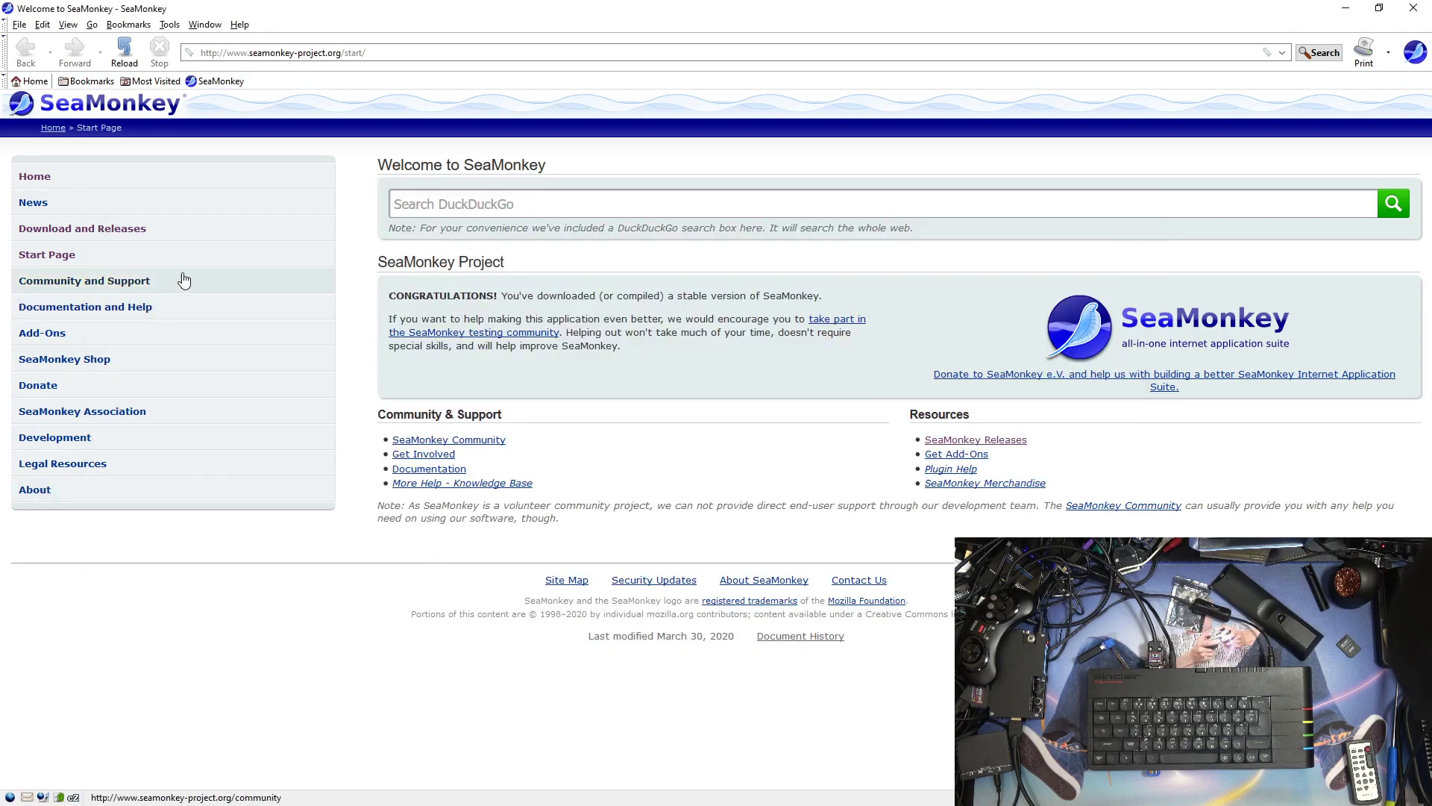
left_click(334, 52)
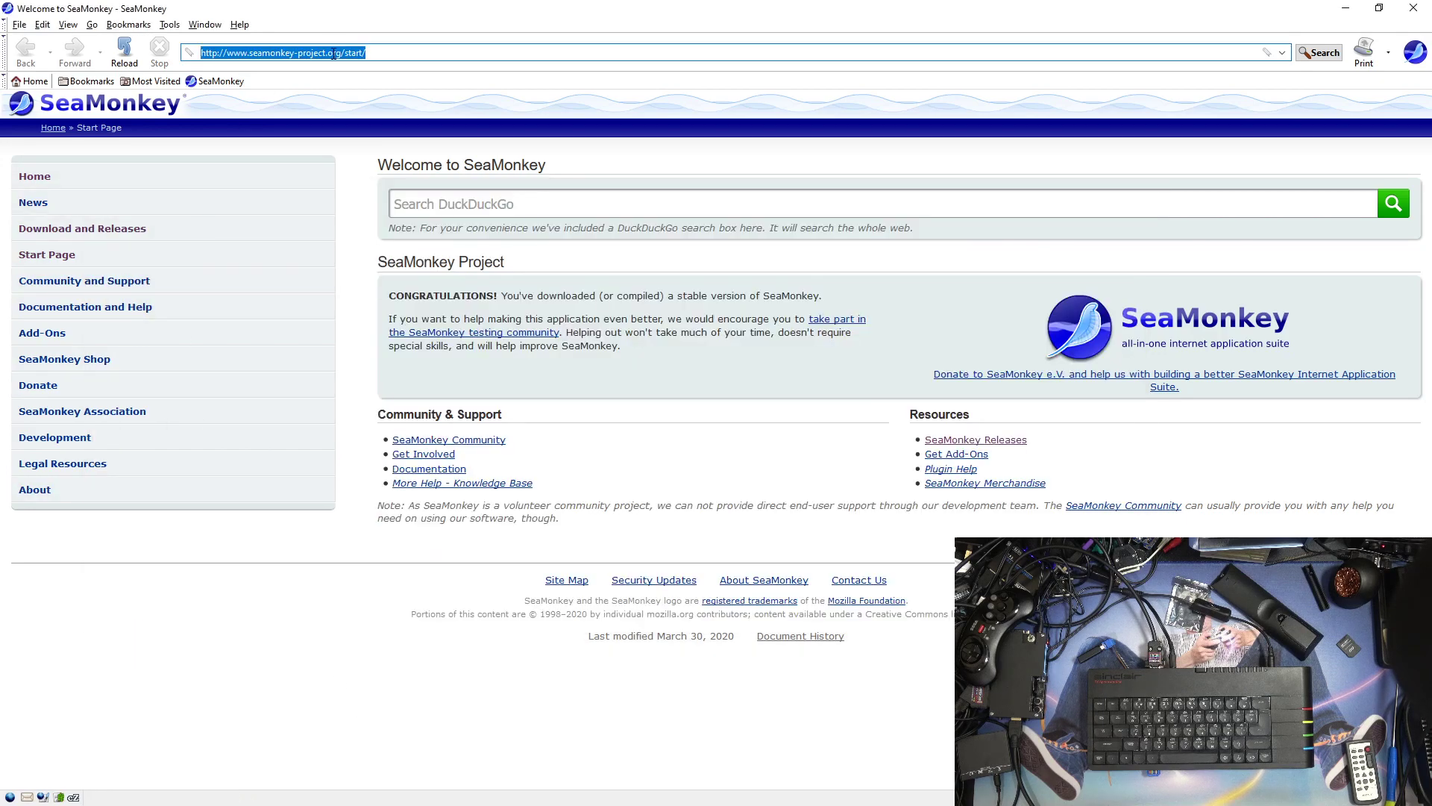
type("http://www.anerty.net/software/file/DriveSort/")
key("Return")
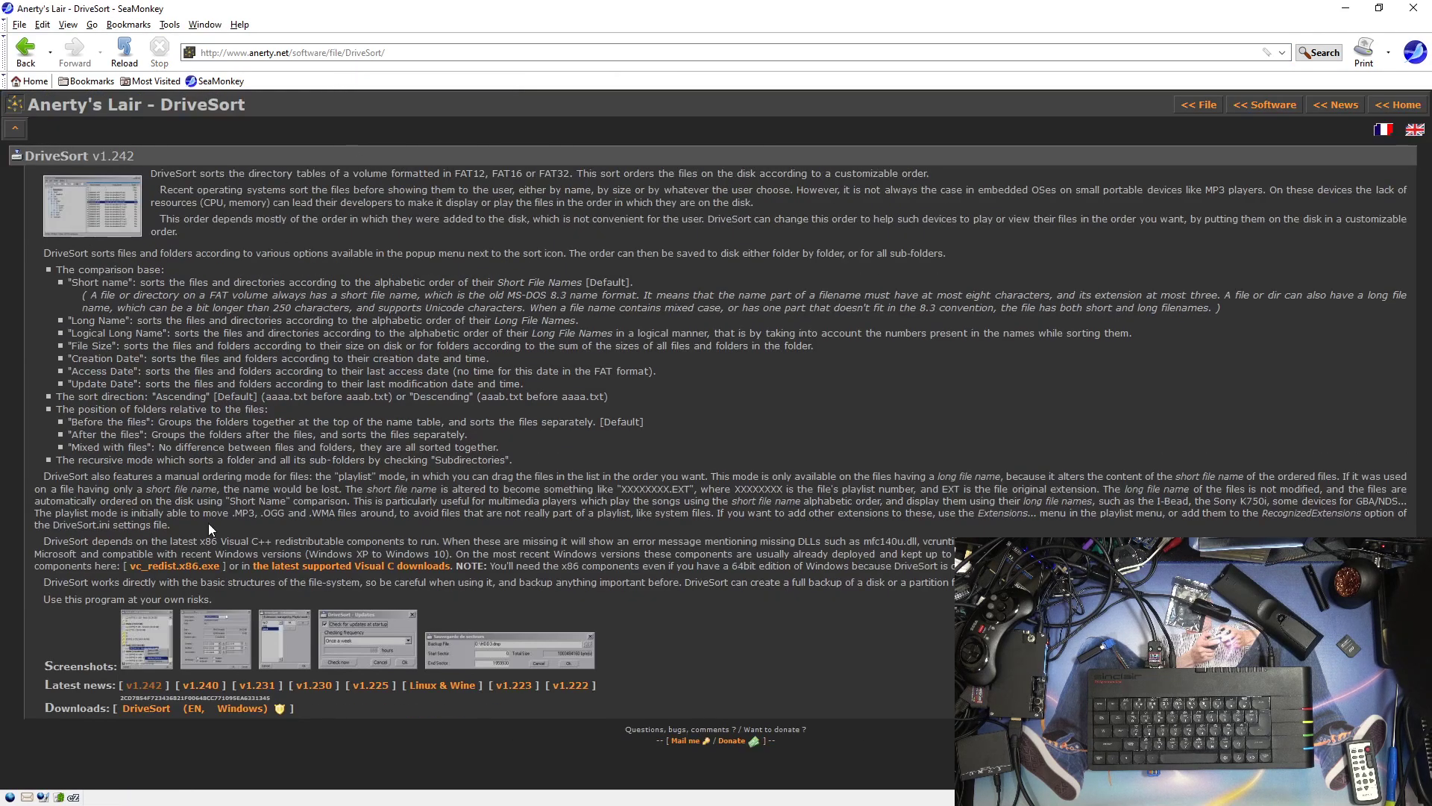
left_click(146, 715)
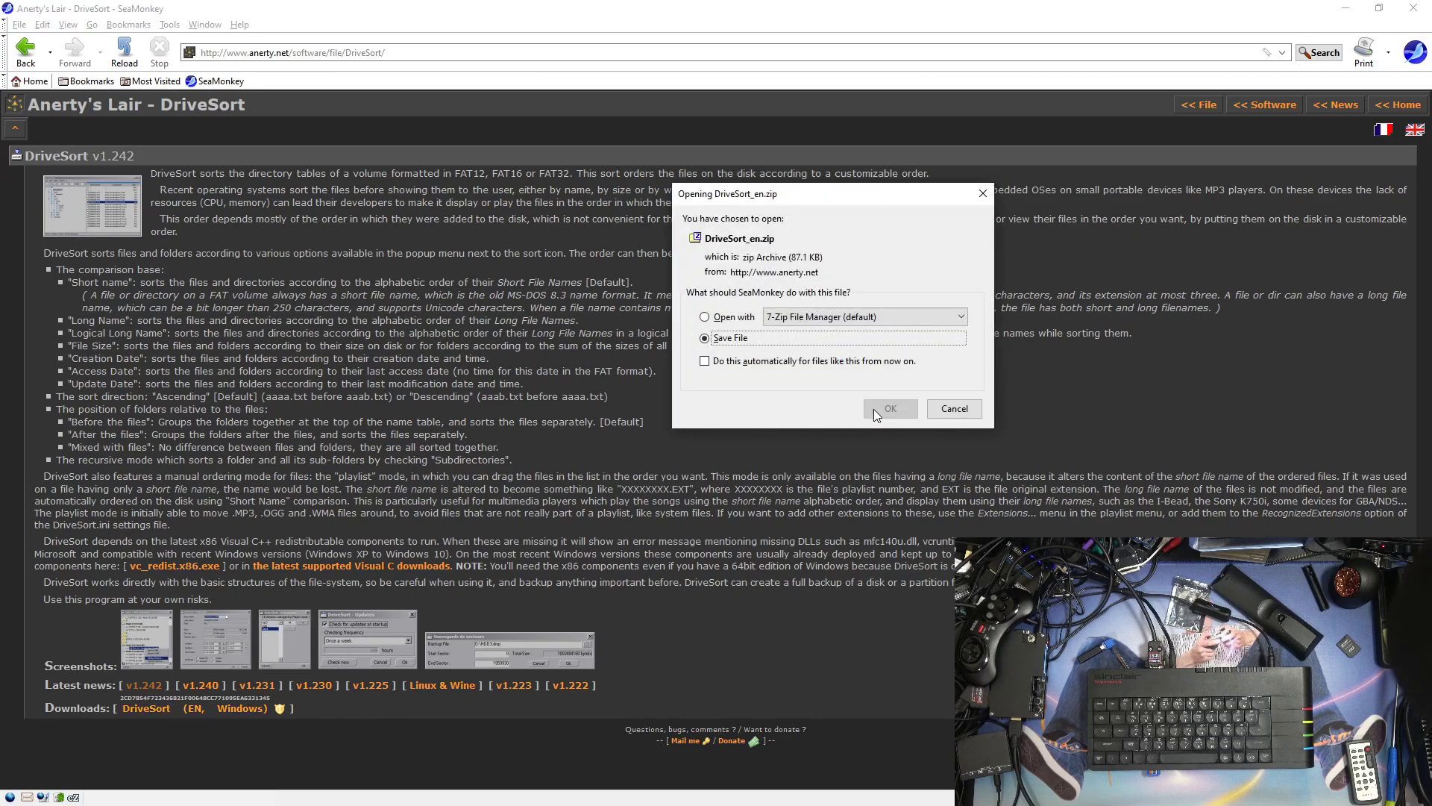
left_click(887, 409)
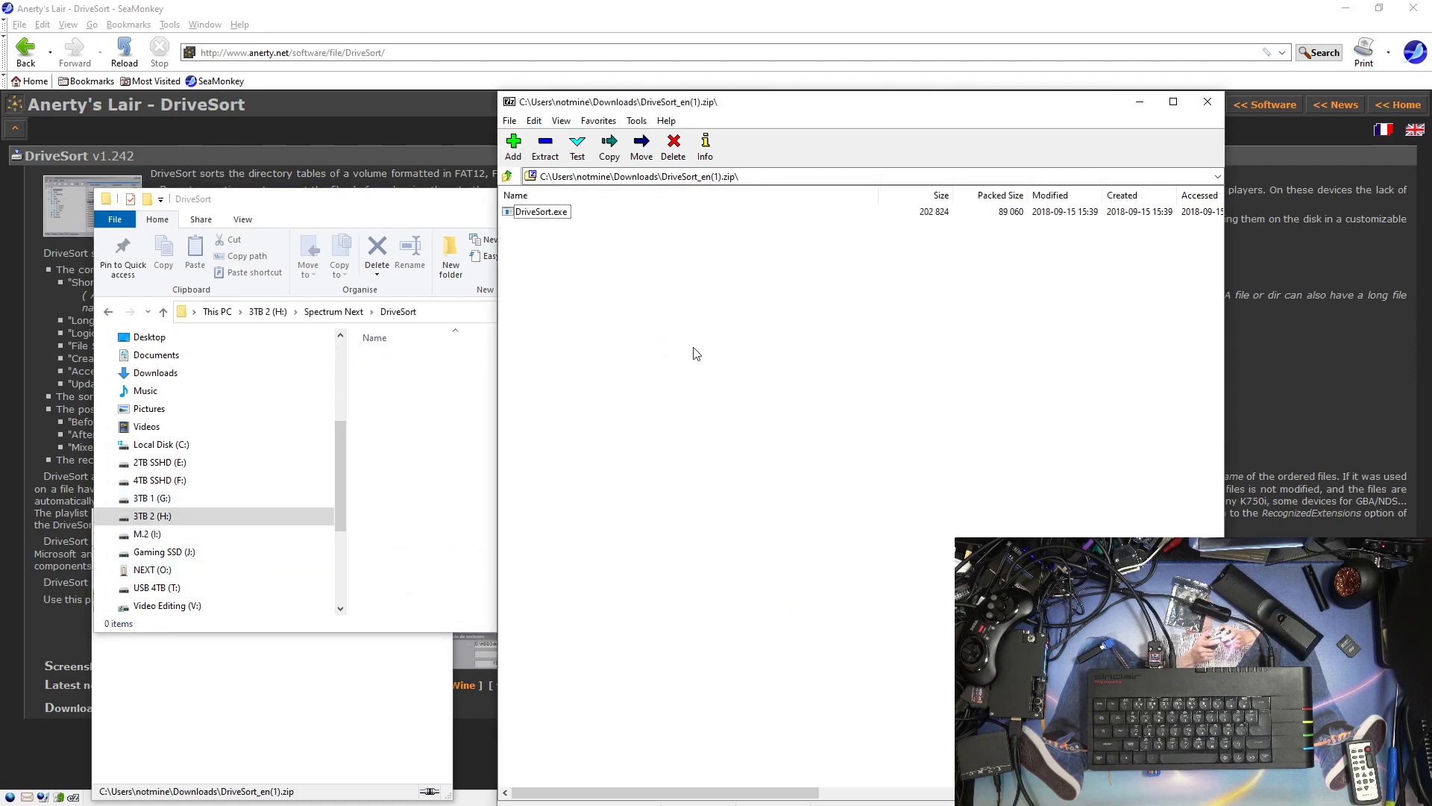
- Drag DriveSort.exe from the zip into the H:\Spectrum Next\DriveSort folder
left_click(547, 212)
left_click_drag(544, 222, 444, 400)
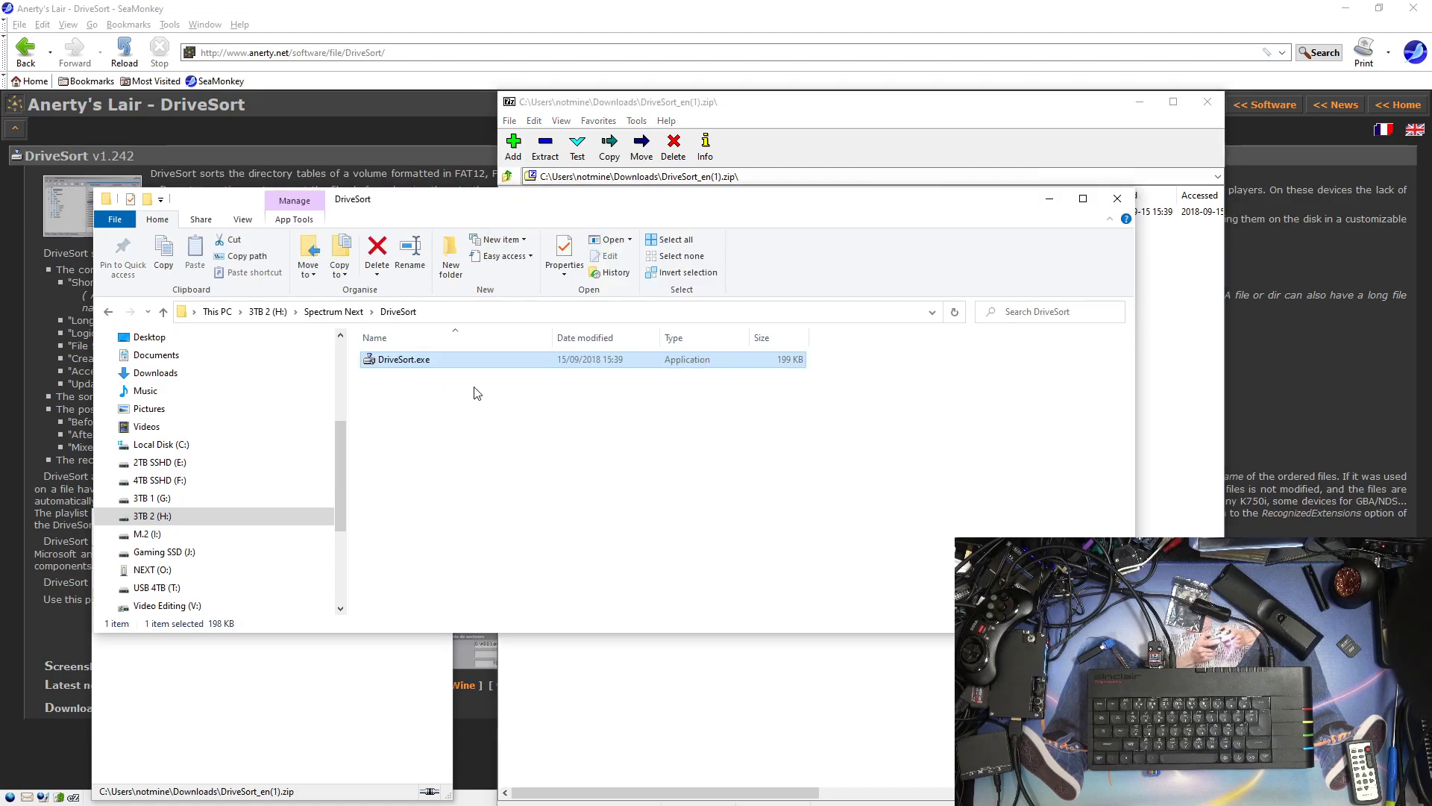
- Close the 7-Zip archive, the SeaMonkey browser and the finished download window
left_click(1208, 102)
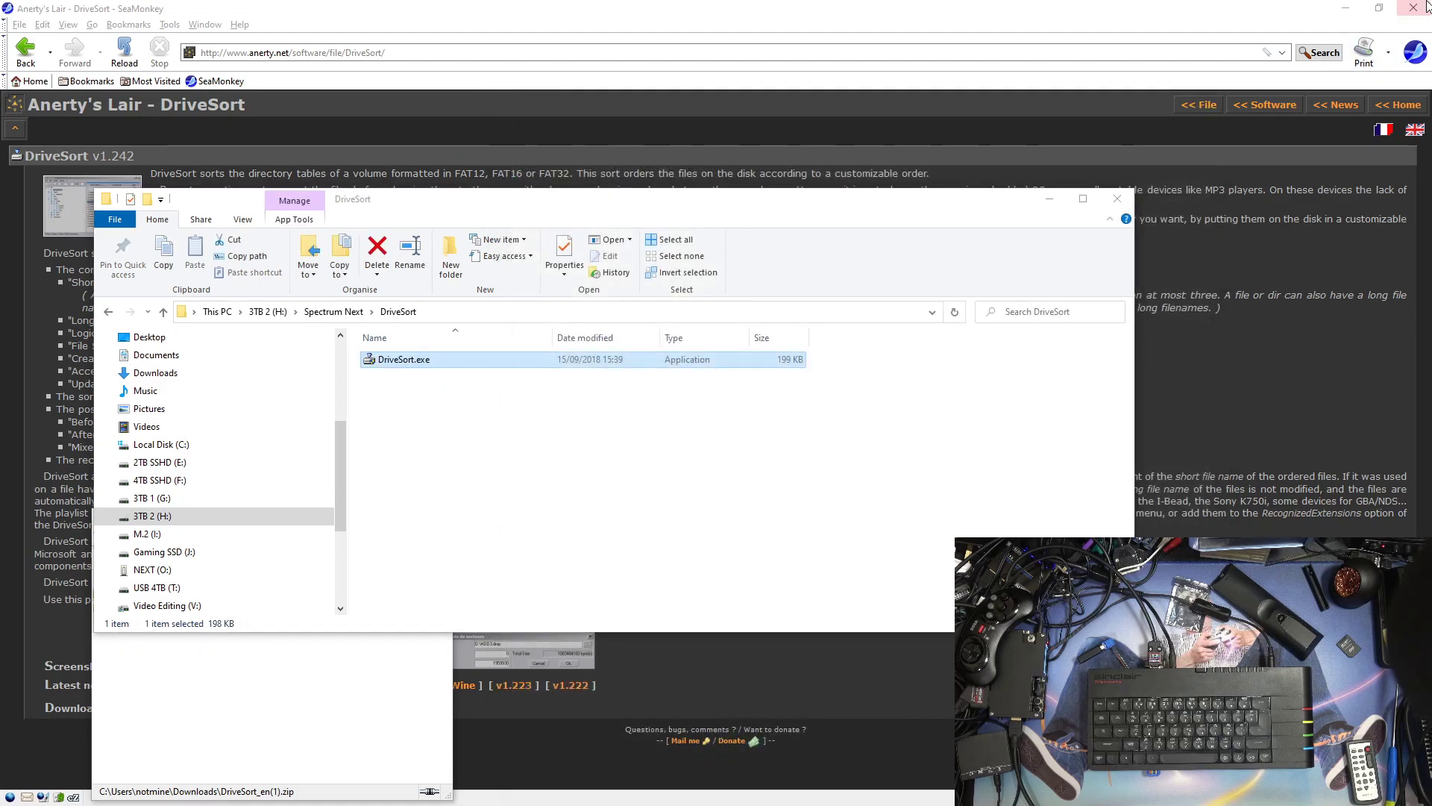
left_click(1424, 7)
left_click(382, 718)
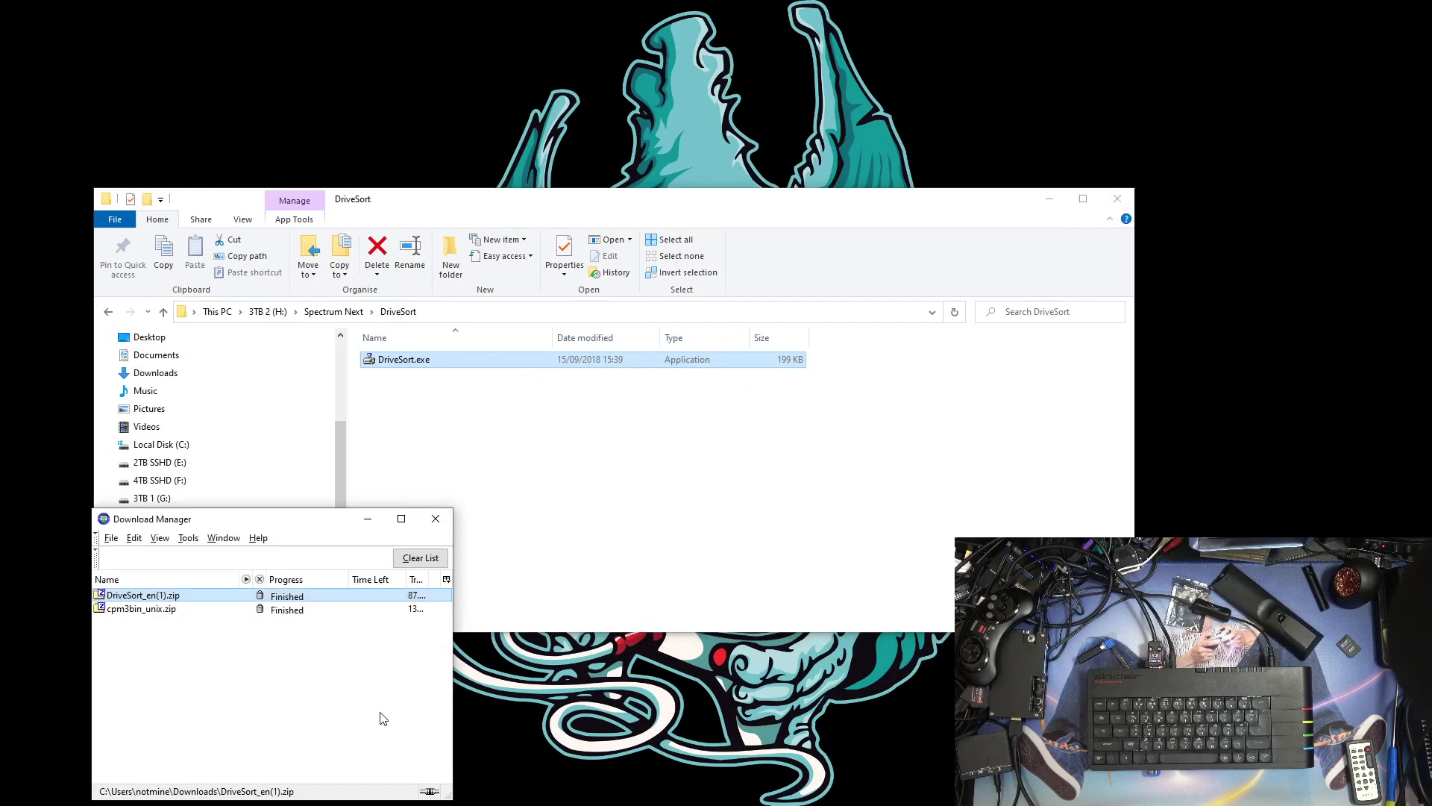
left_click(436, 518)
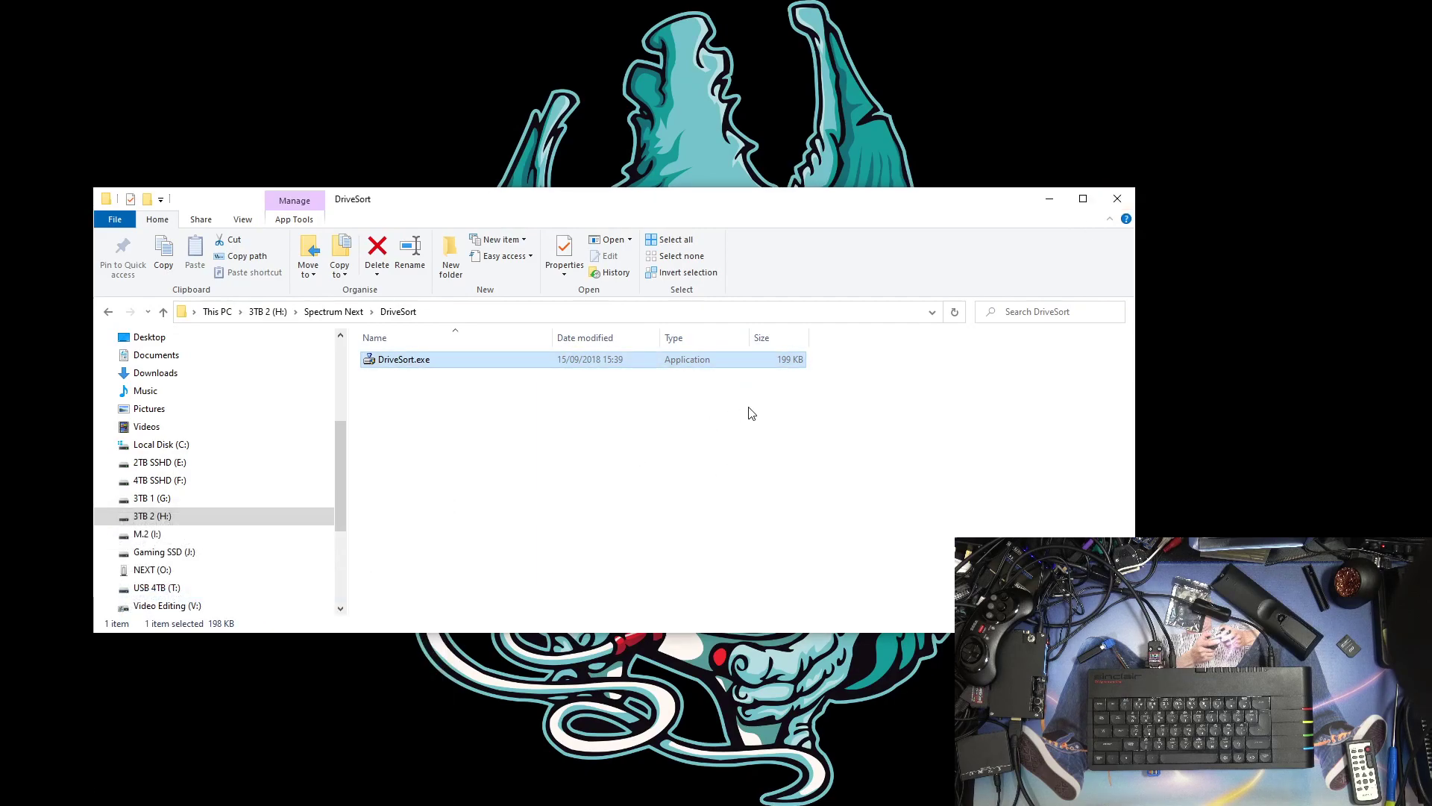
- Launch DriveSort.exe, close File Explorer and move the DriveSort window left
double_click(422, 362)
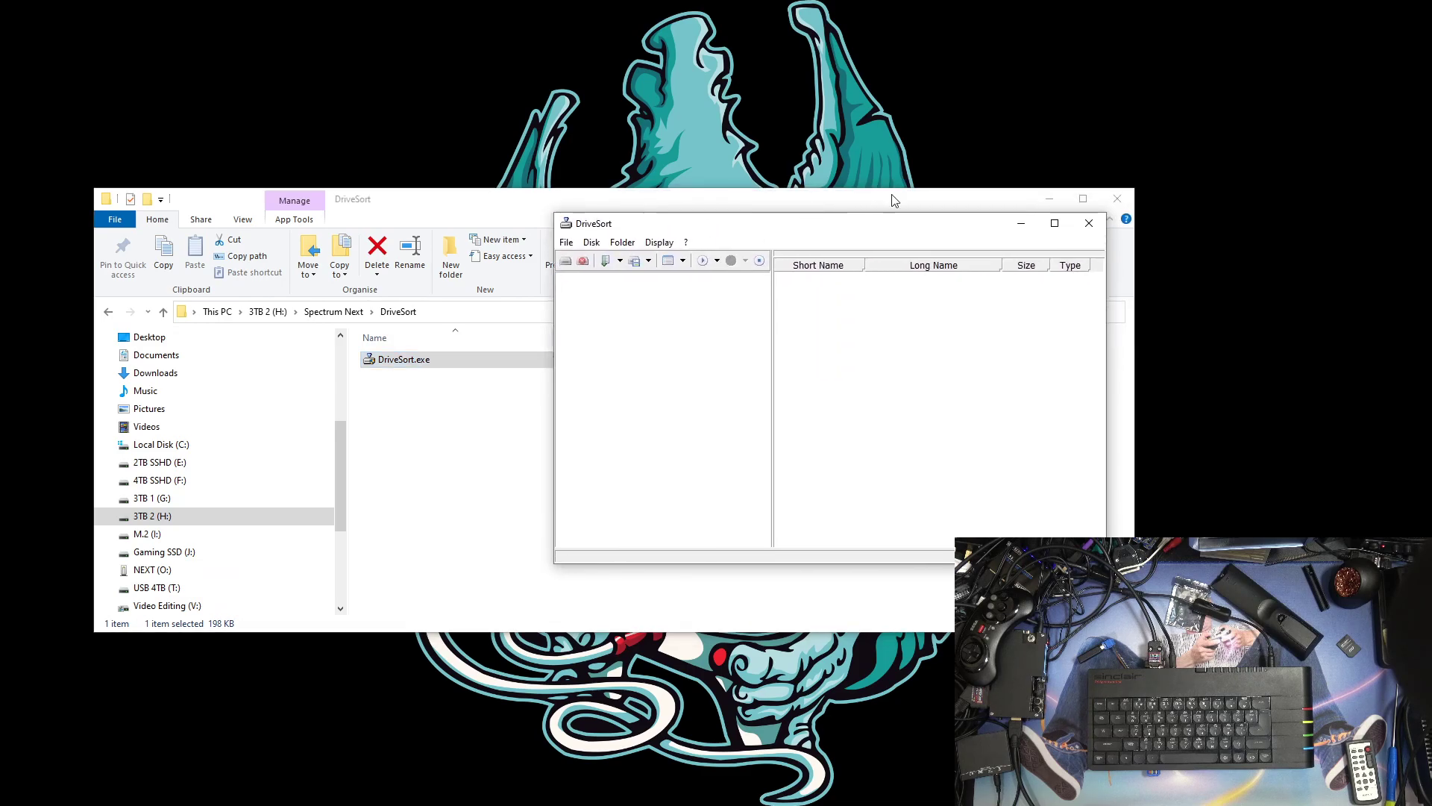
left_click(1117, 200)
left_click_drag(833, 231, 540, 207)
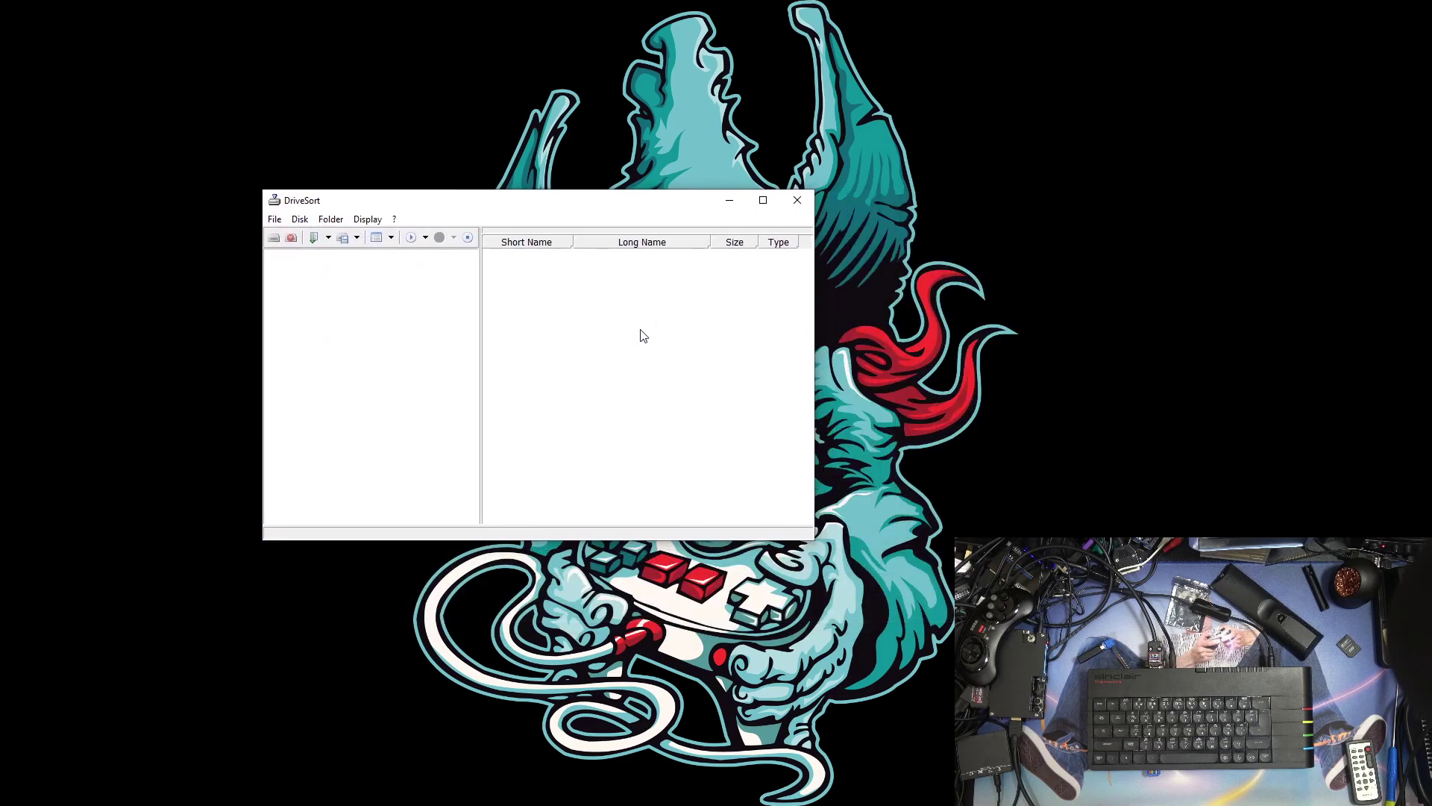
- Choose the [FAT32] O: NEXT card from the Disk menu's disk selection dialog
left_click(301, 223)
left_click(310, 237)
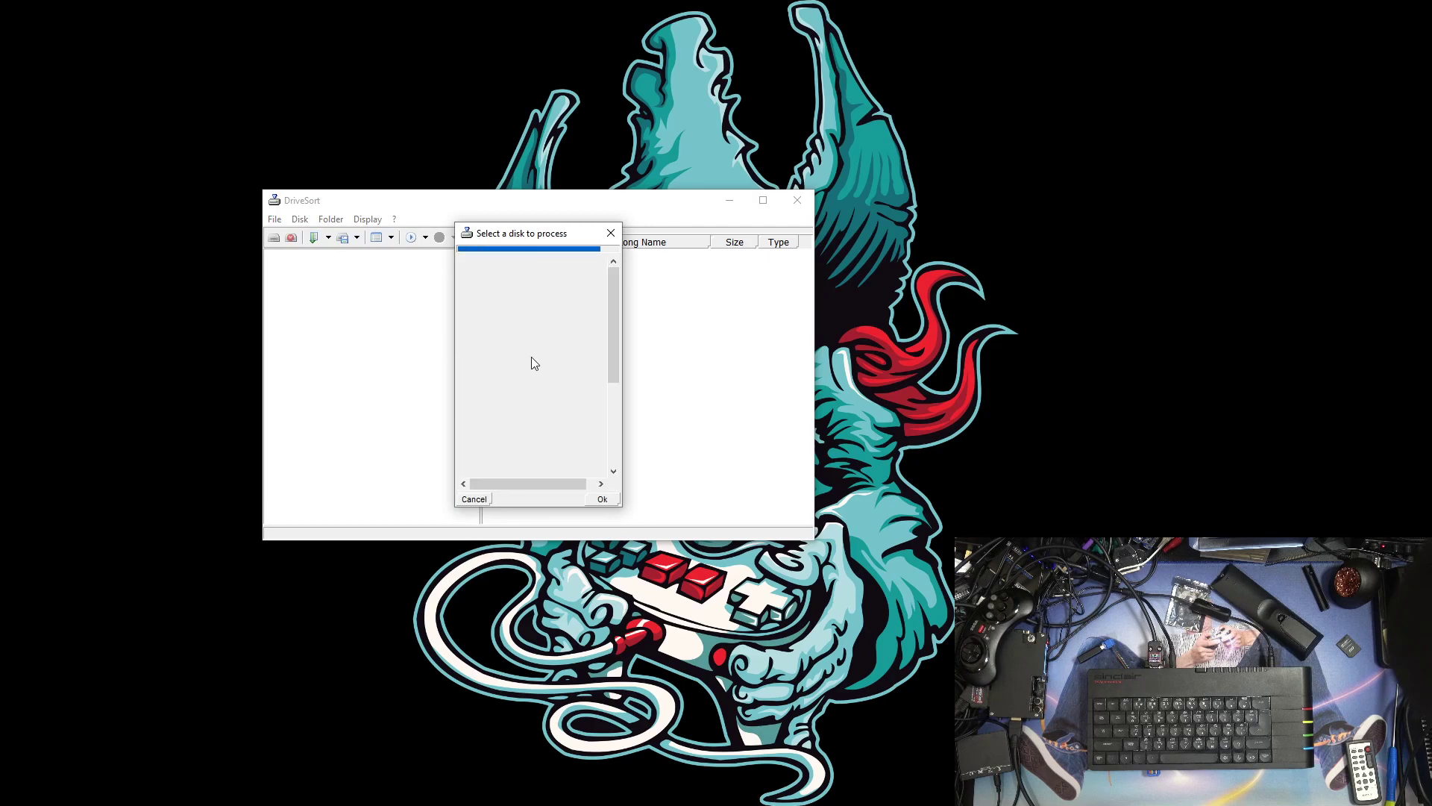
left_click_drag(607, 307, 614, 414)
double_click(531, 363)
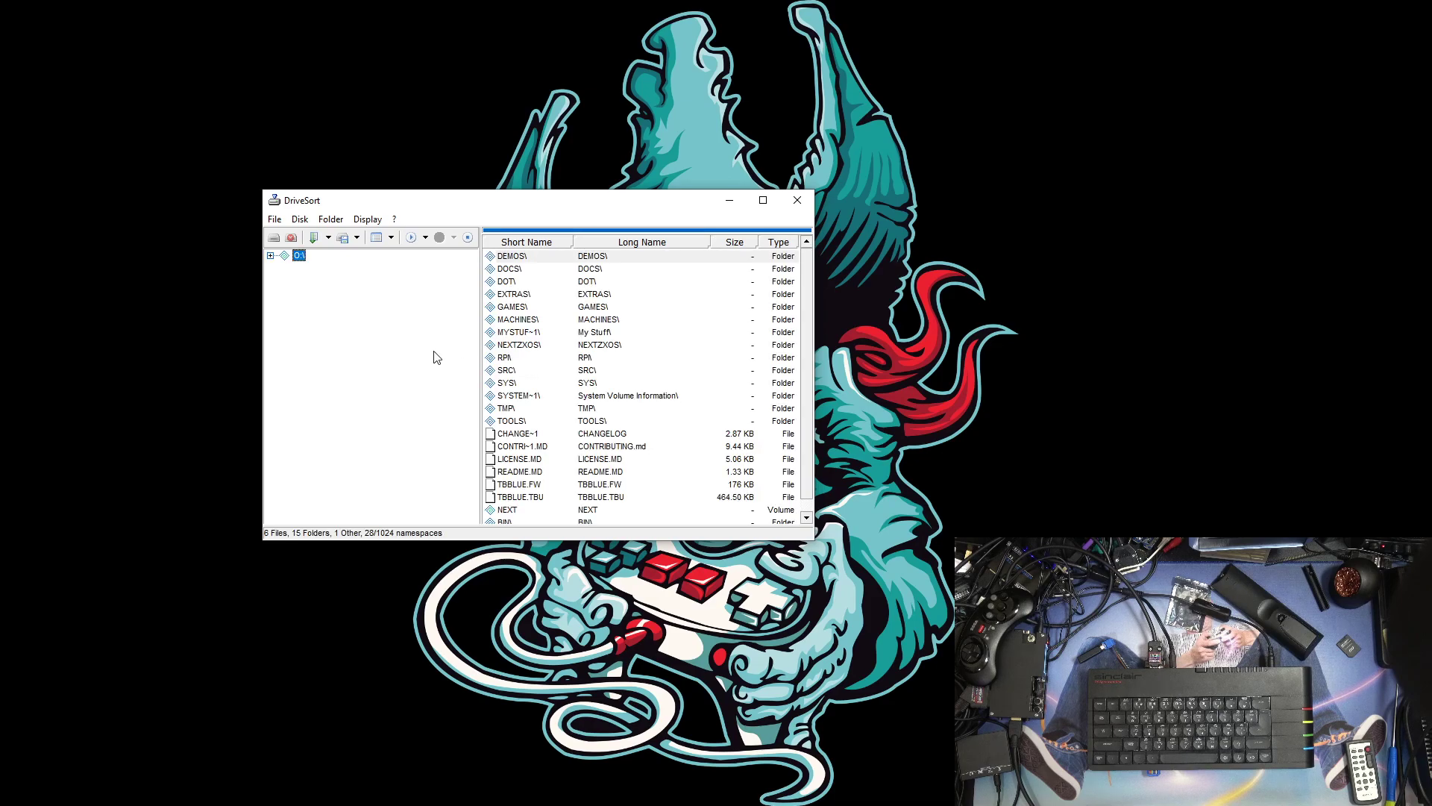
- Sort the O: root folder by Logical Long Name, including subdirectories
left_click(329, 238)
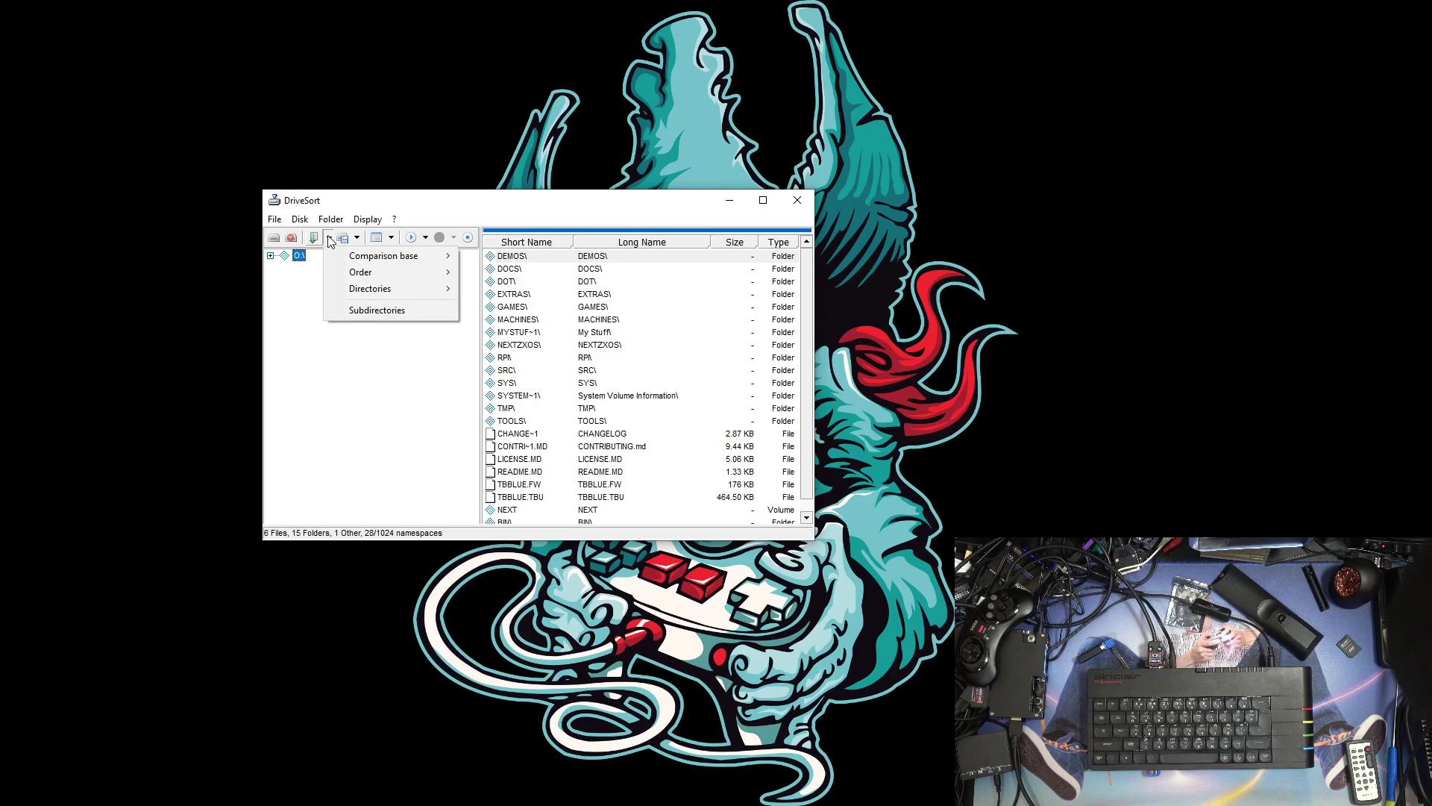
mouse_move(374, 261)
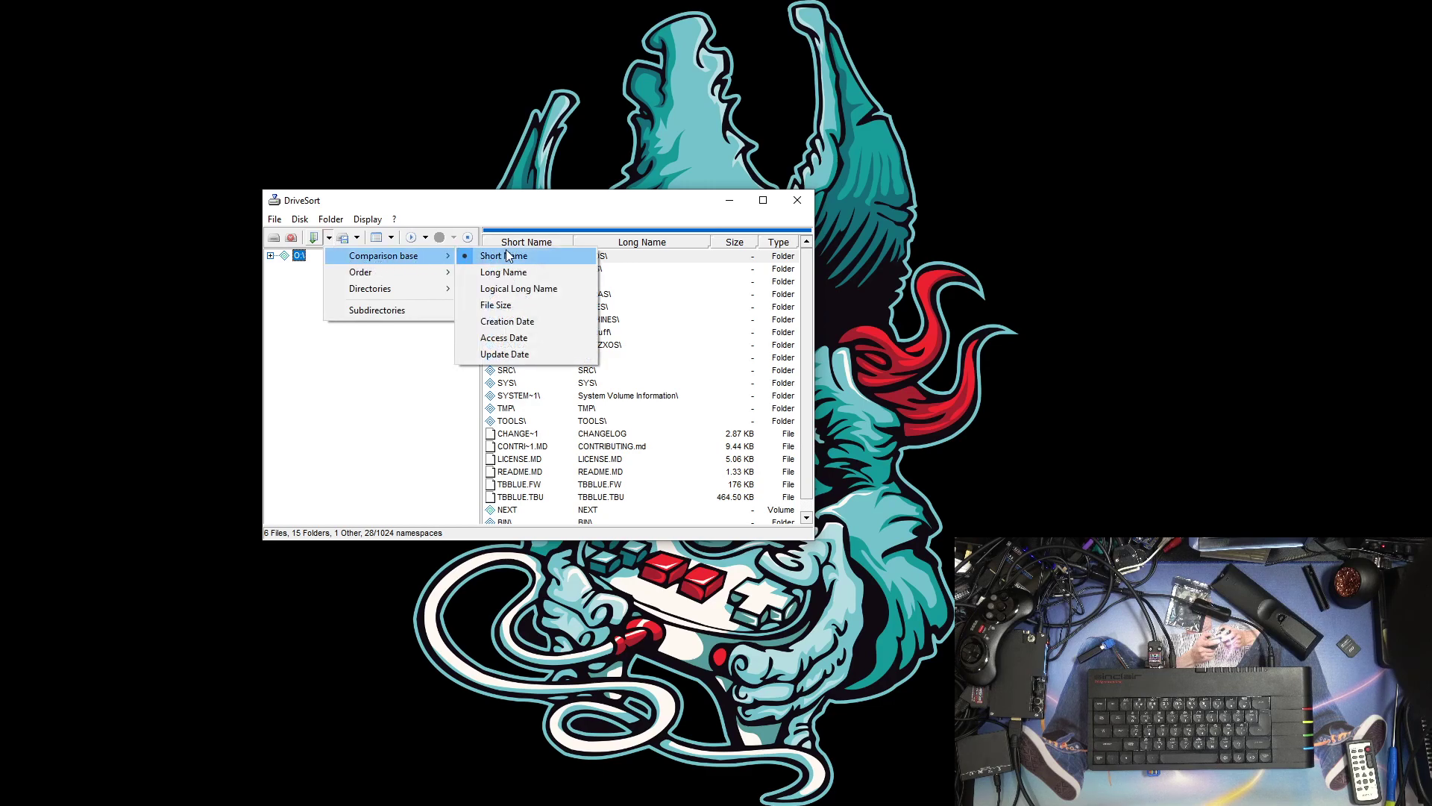
left_click(521, 290)
left_click(329, 237)
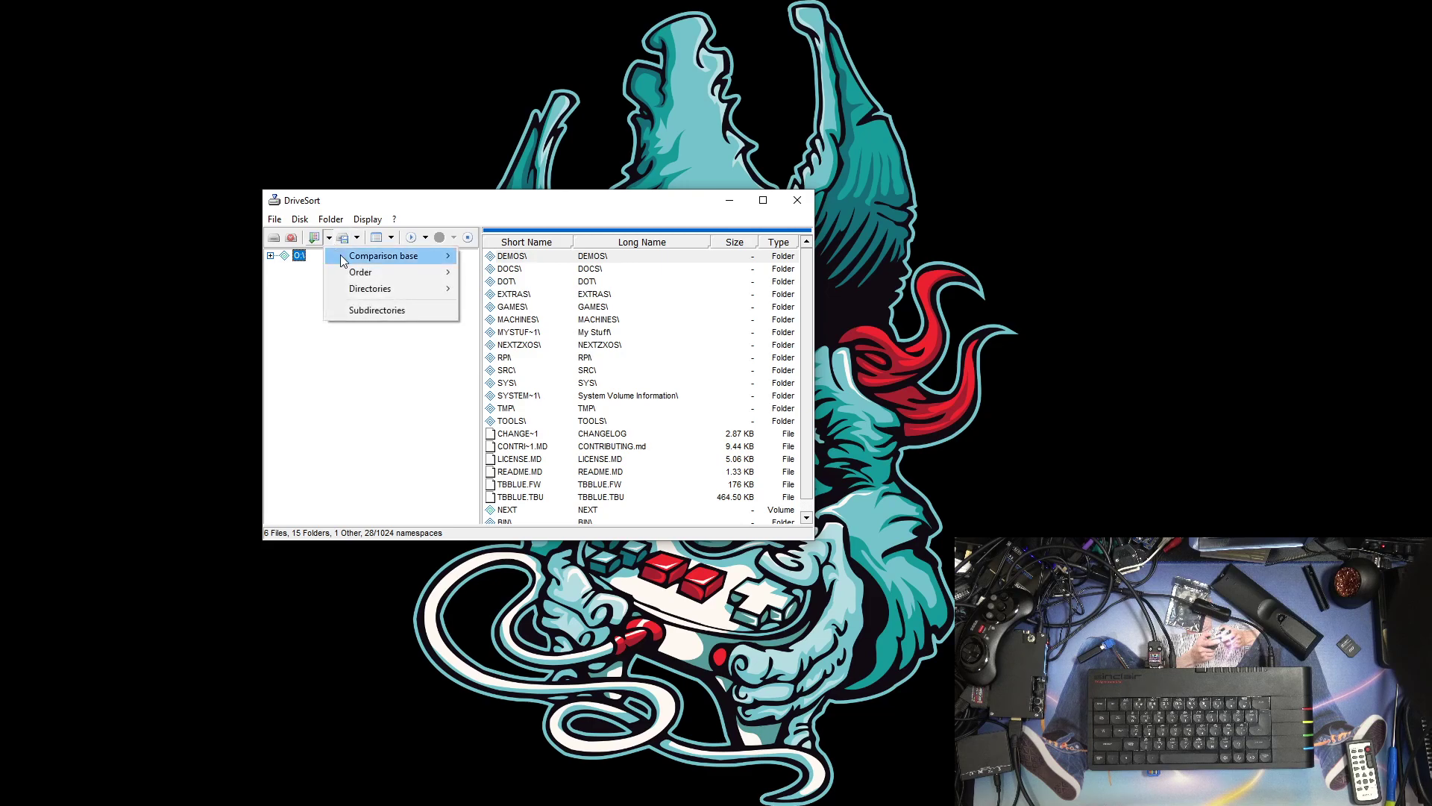
mouse_move(422, 291)
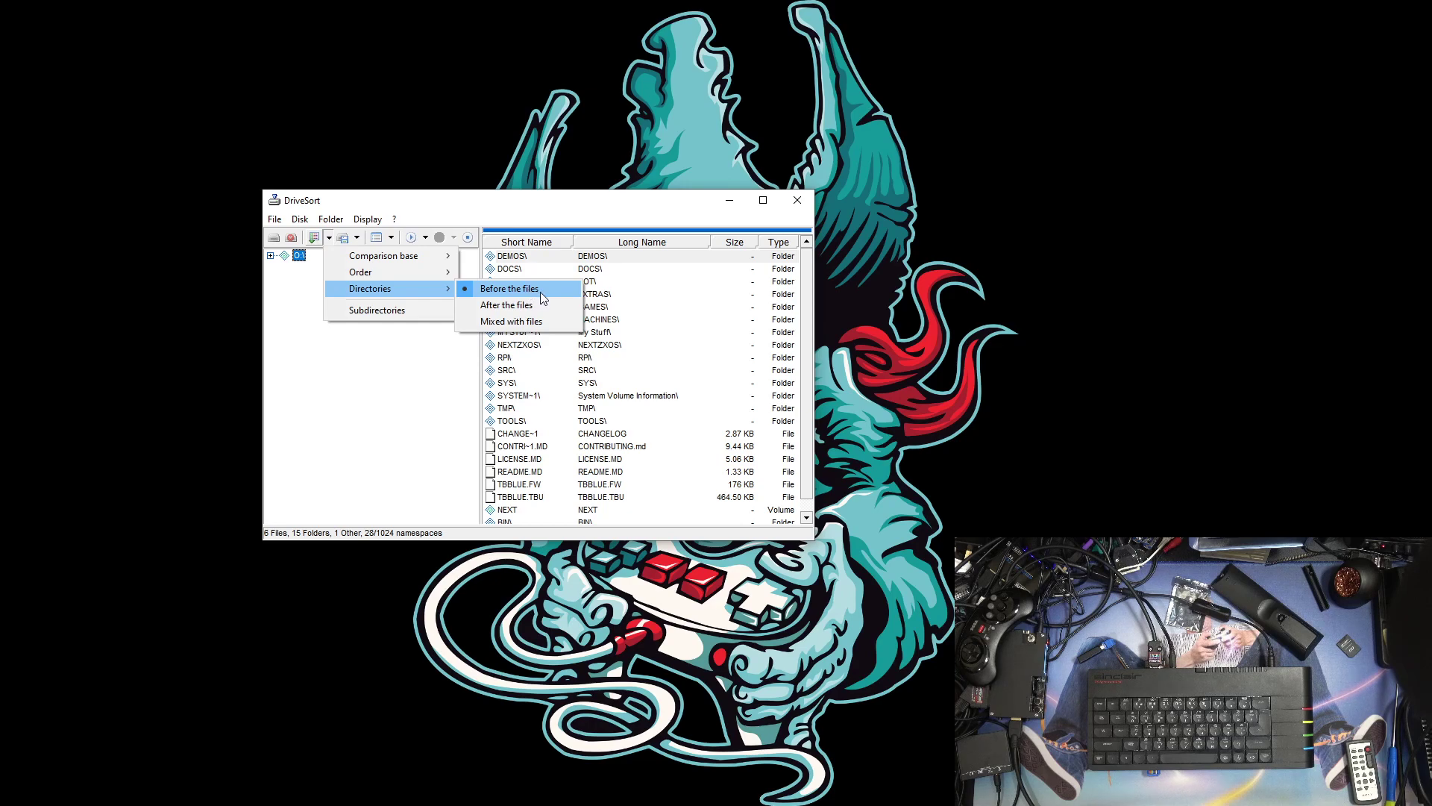
left_click(393, 310)
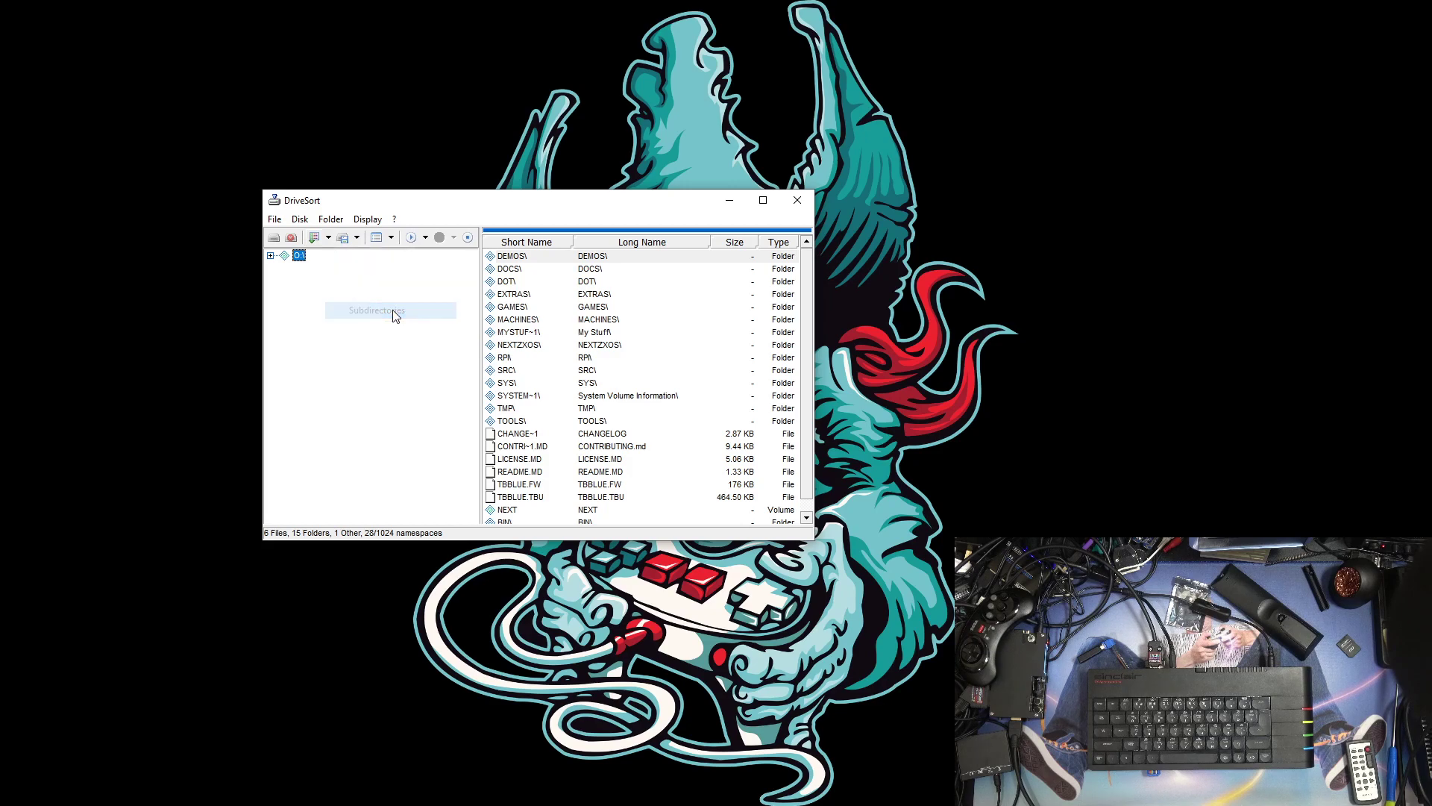
left_click(315, 239)
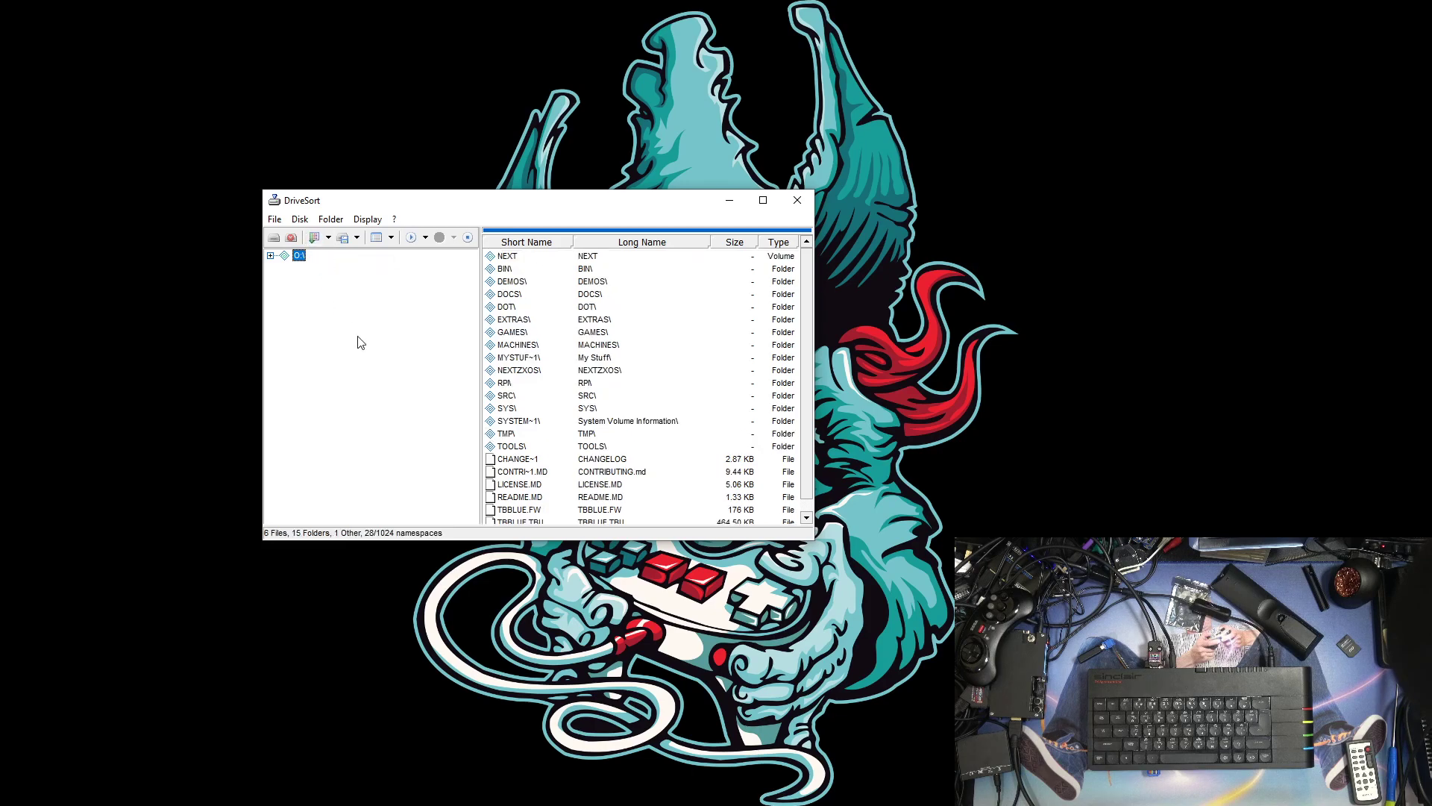
- Save the current folder's sorted order to the card with Subdirectories included
left_click(357, 238)
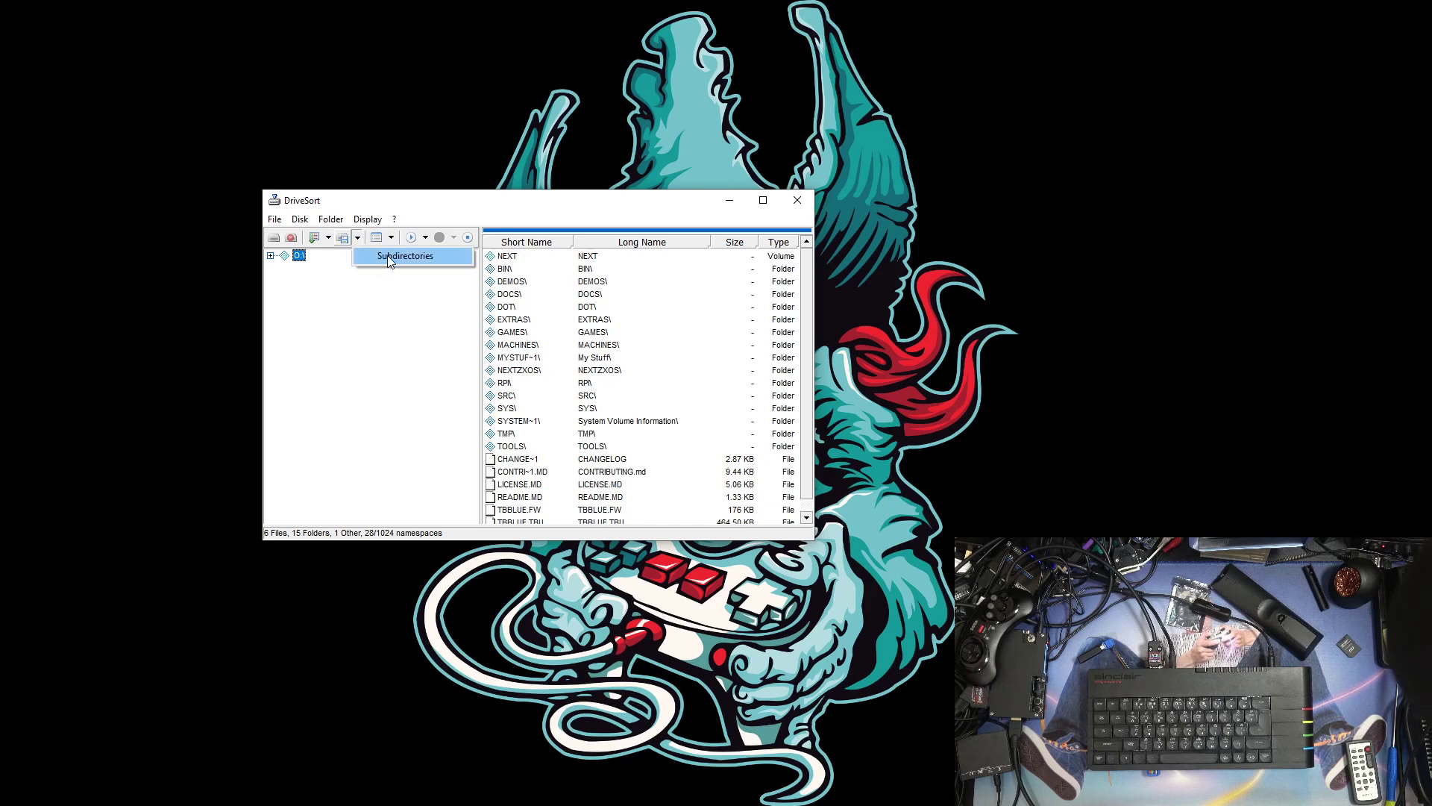
left_click(387, 255)
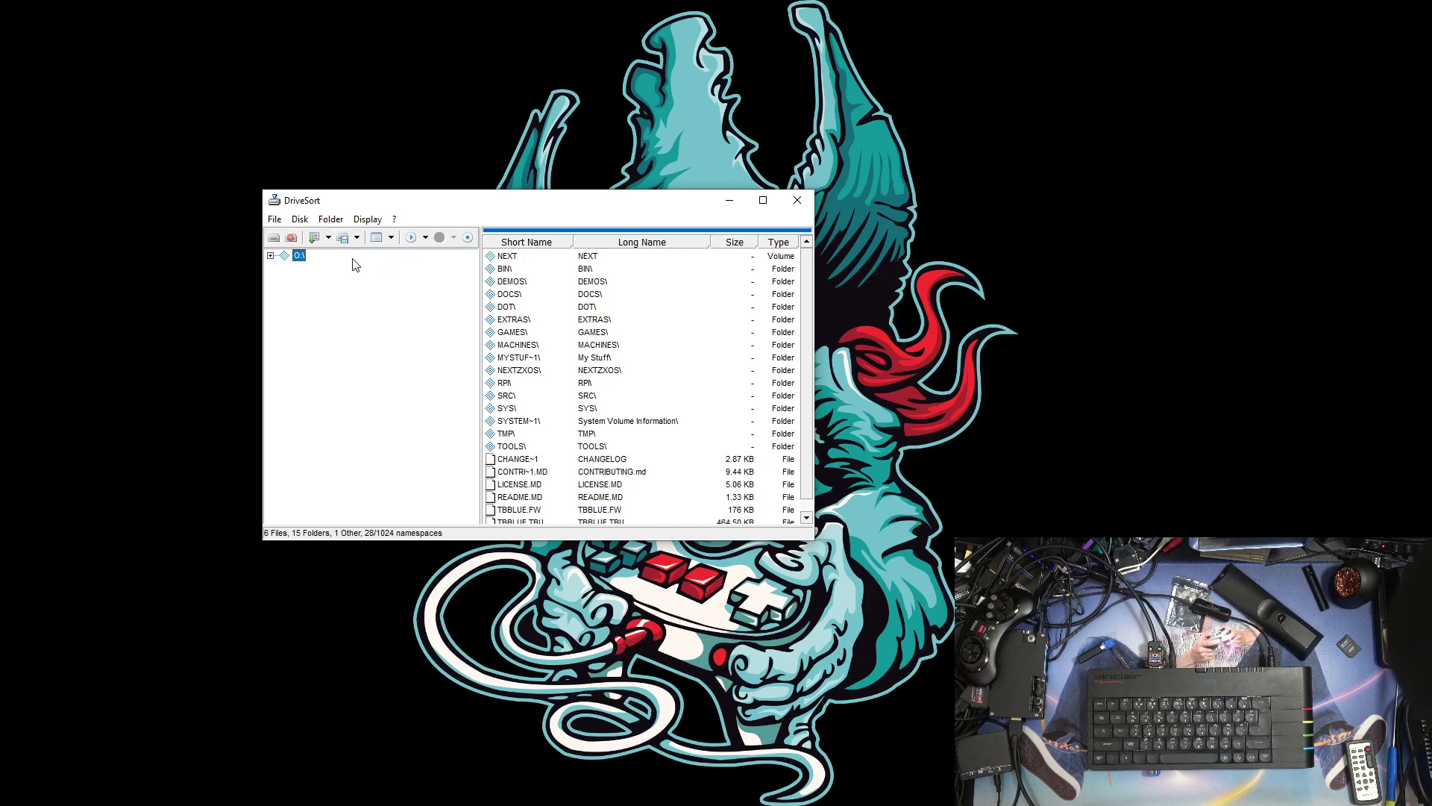
left_click(343, 238)
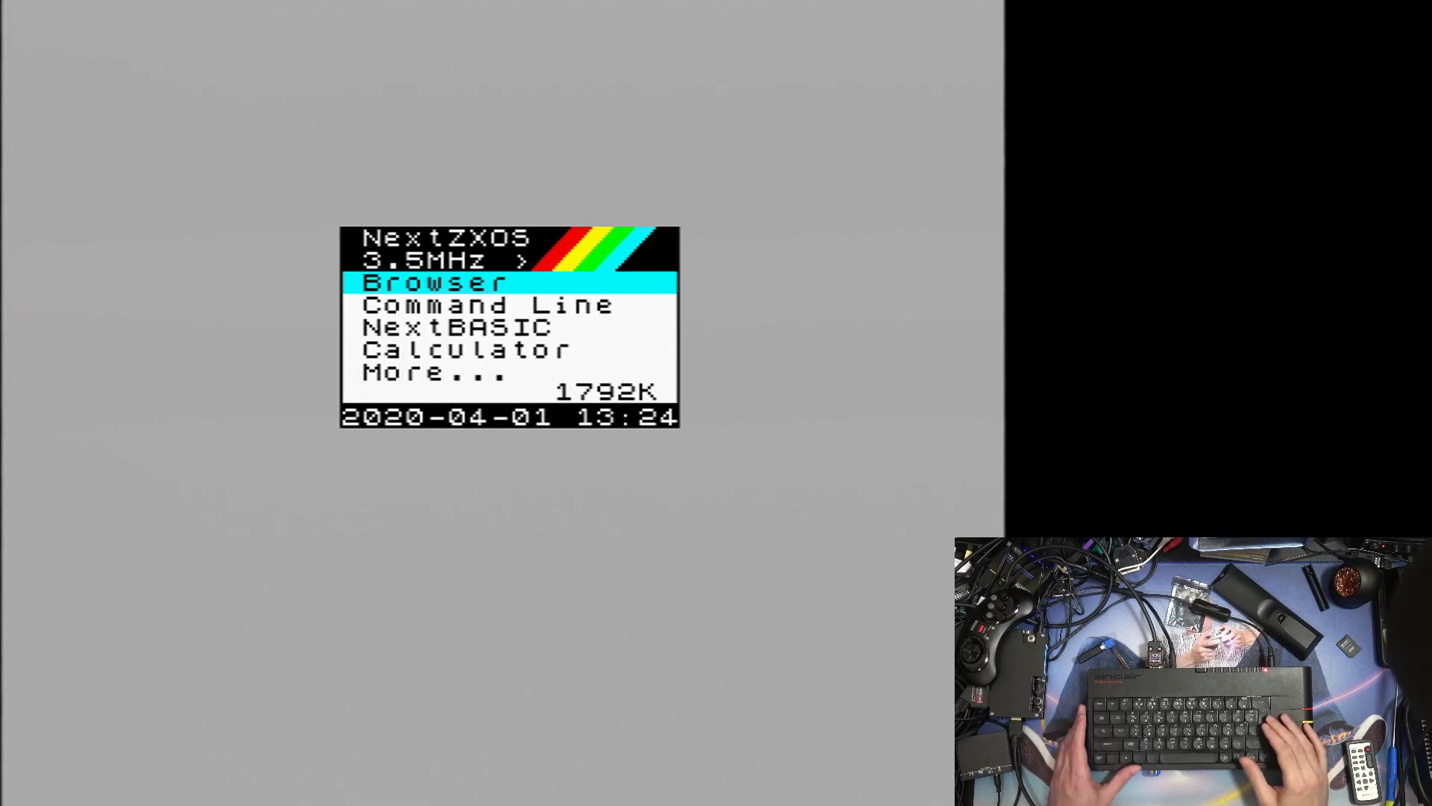
- Open the NextZXOS Browser to see BIN listed first on C:/
key("Return")
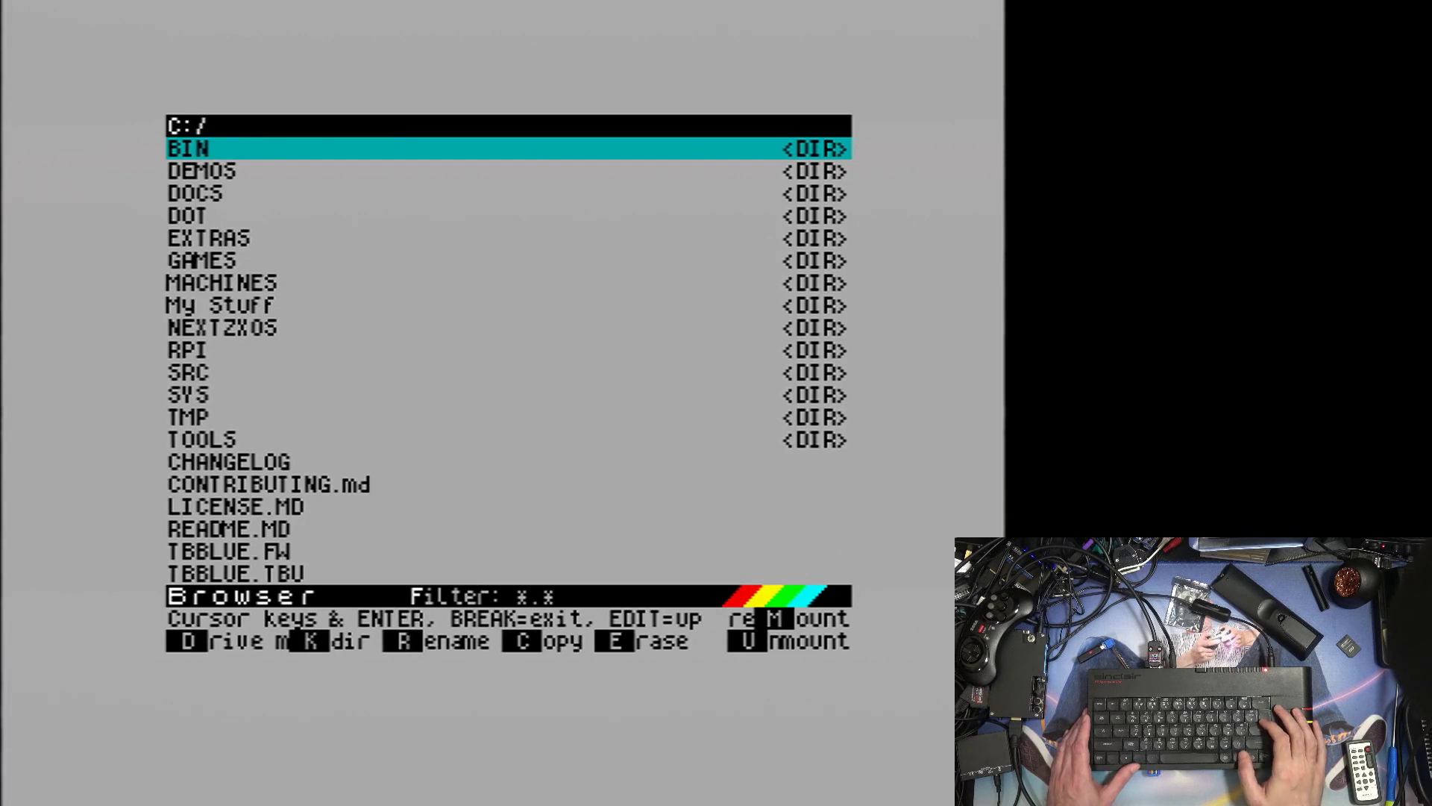
- Open C:/GAMES/ and move down to CPM among the alphabetized subfolders
key("Down")
key("Down")
key("Down")
key("Down")
key("Down")
key("Return")
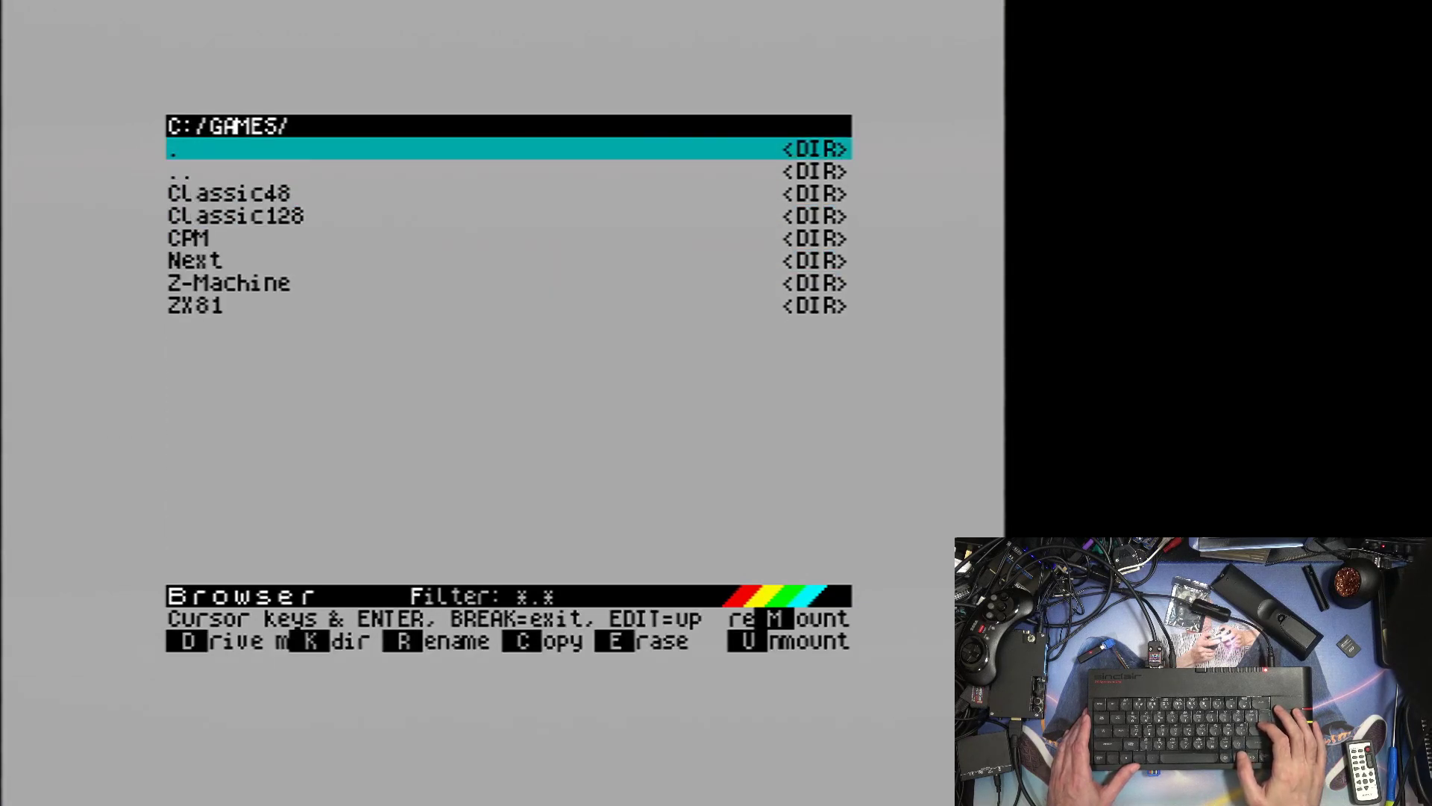
key("Down")
key("Down")
key("Down")
key("Down")
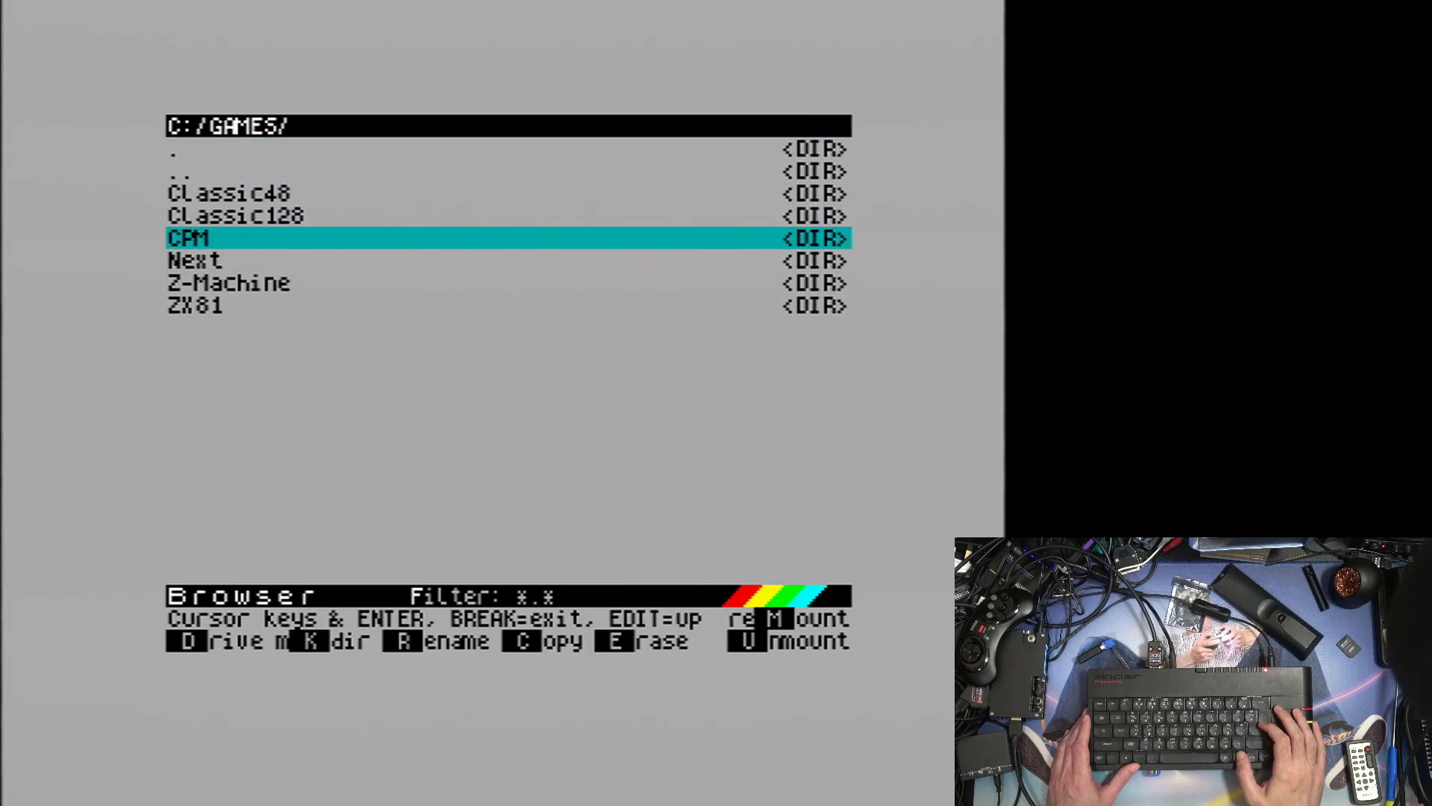